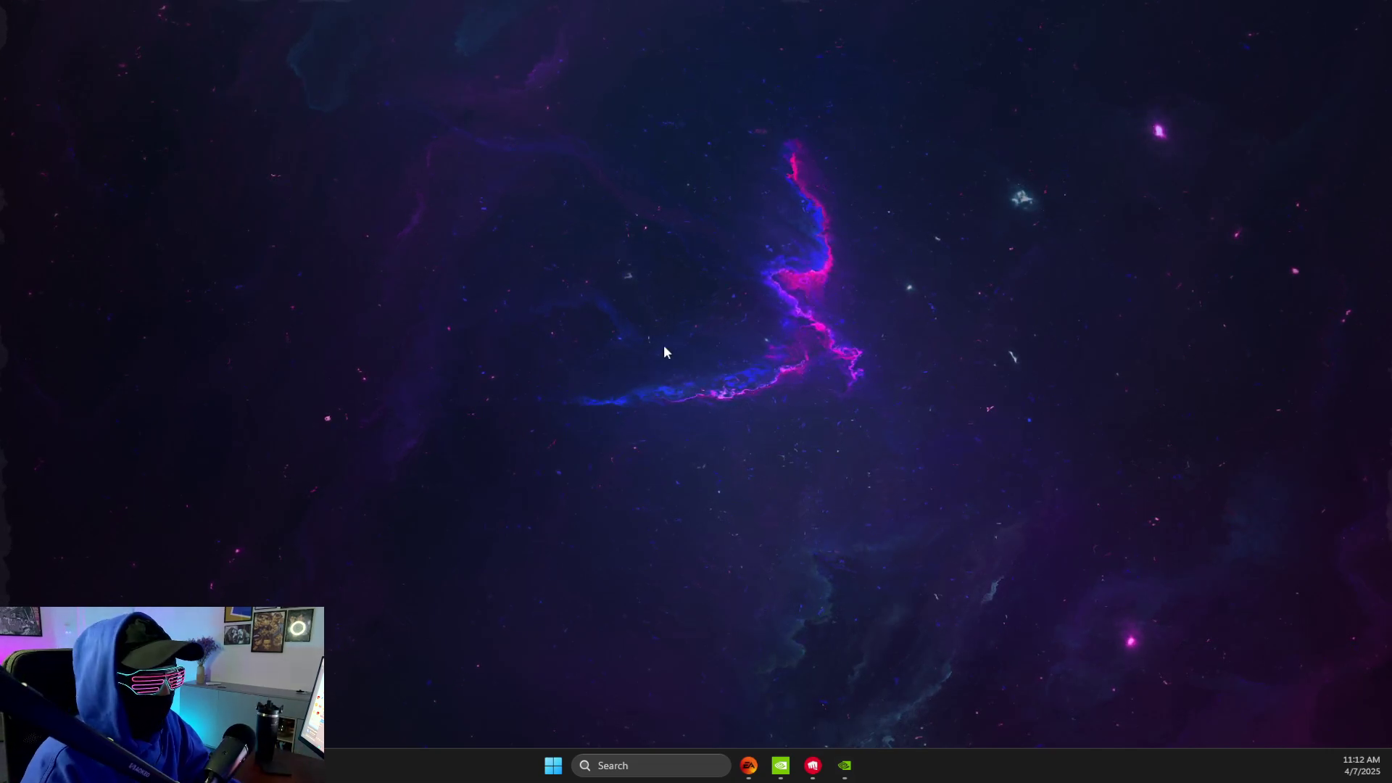
- Show the NVIDIA app's Drivers page to confirm Game Ready Driver 572.83 is installed
click(845, 765)
drag(591, 138, 493, 146)
click(379, 238)
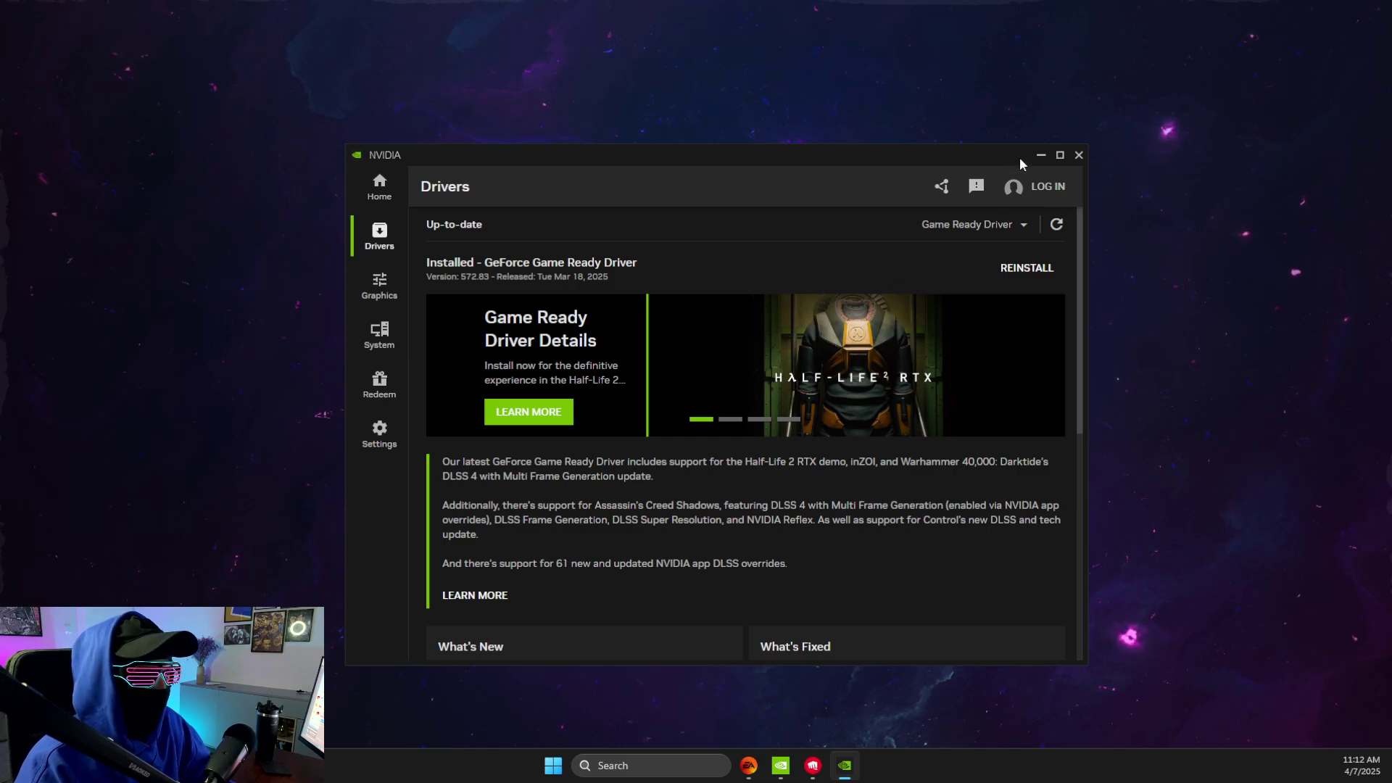
- Minimize the NVIDIA app and launch NVIDIA Control Panel from the desktop's extended context menu
click(1041, 157)
right_click(602, 178)
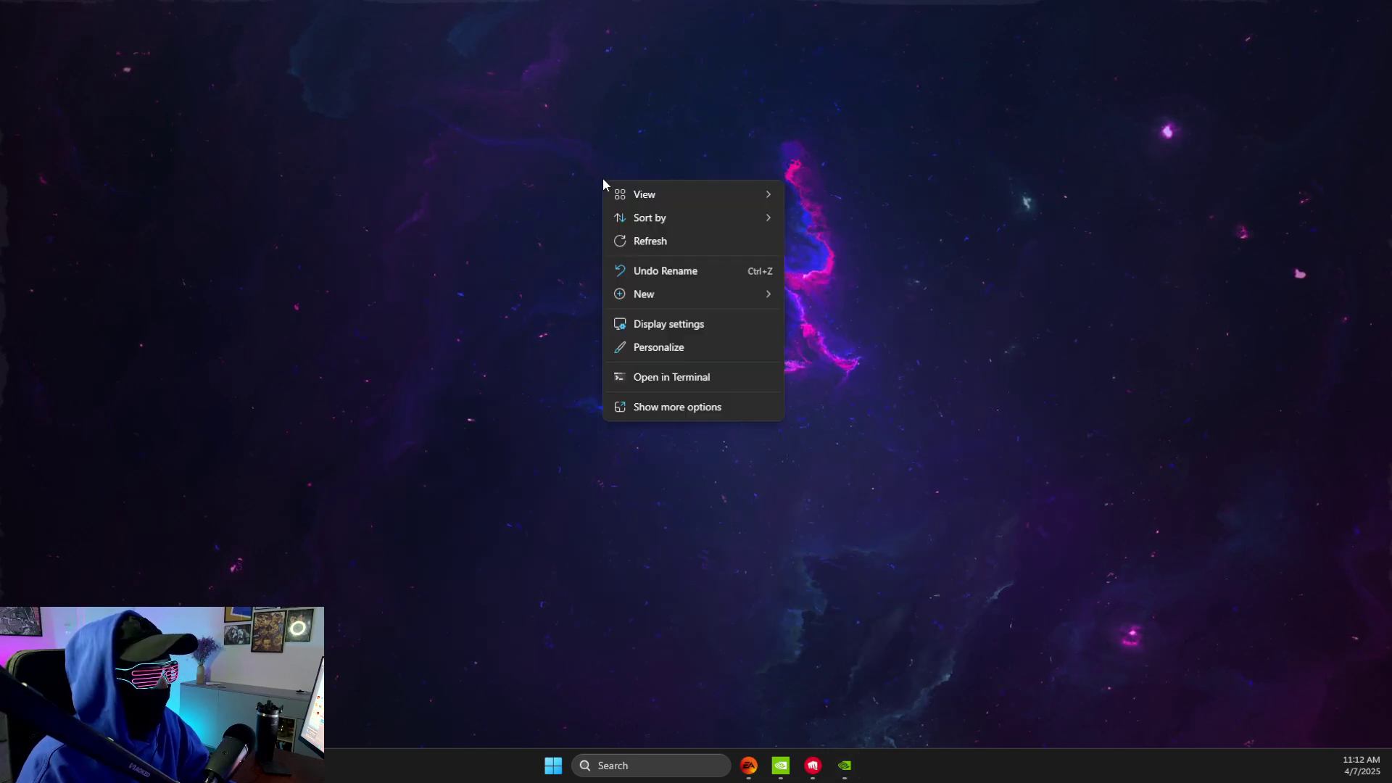
click(671, 418)
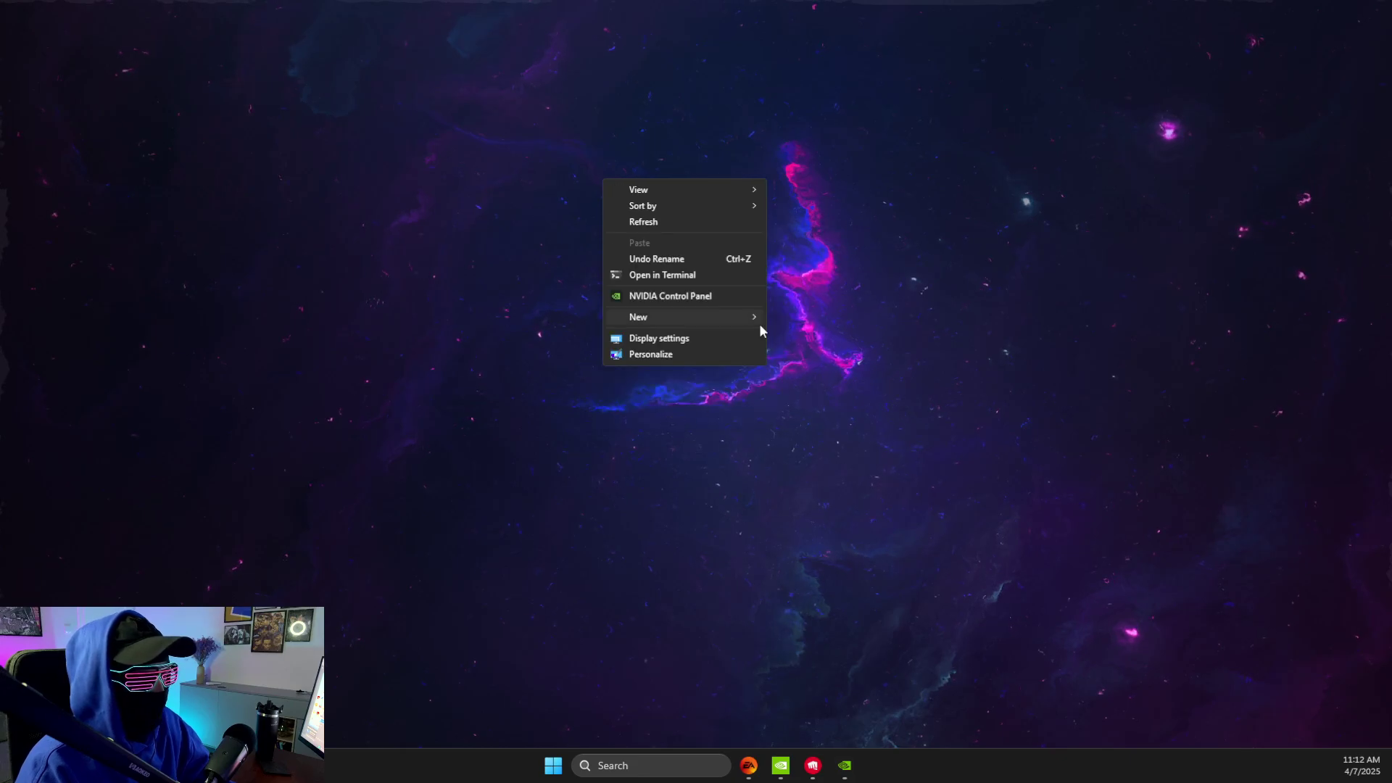
click(667, 295)
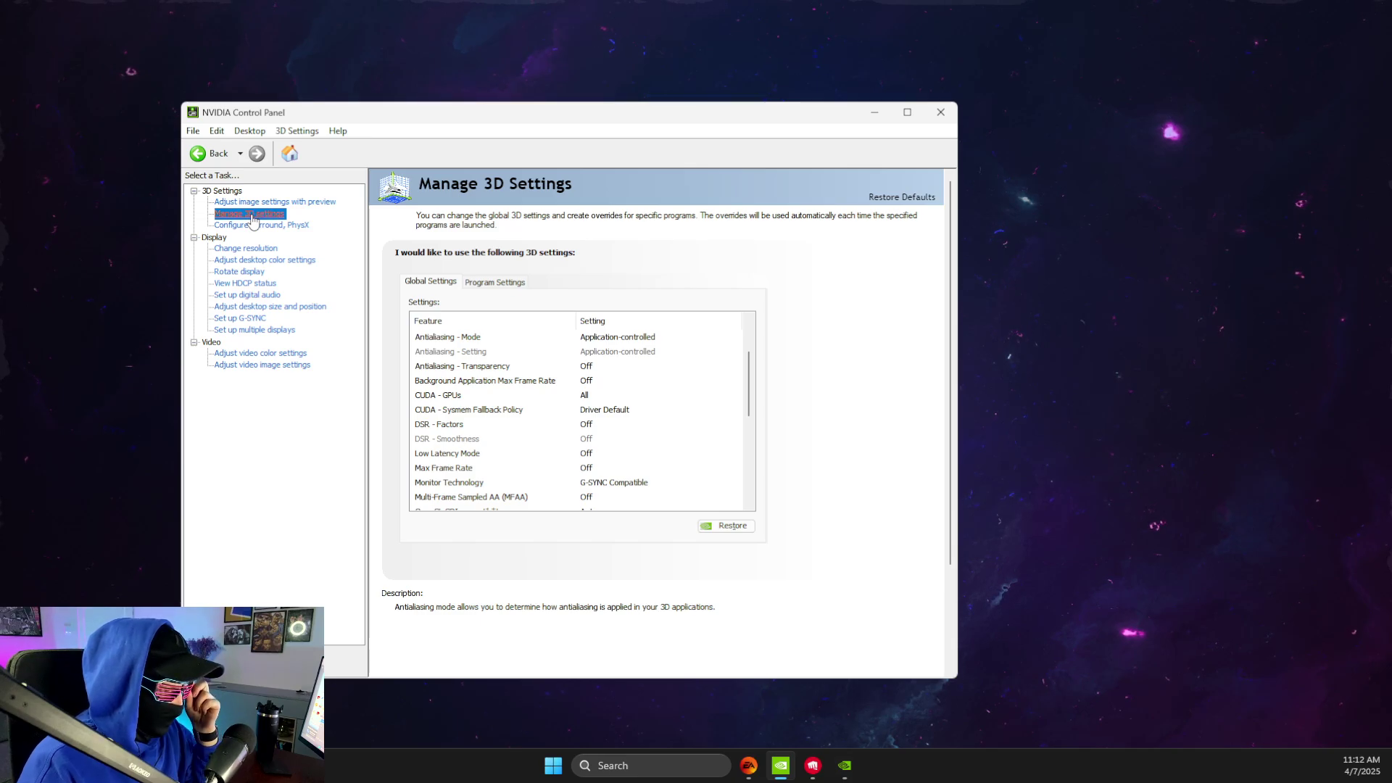
- Review the global Manage 3D Settings features down to Vulkan/OpenGL present method
scroll(749, 383, down, 2)
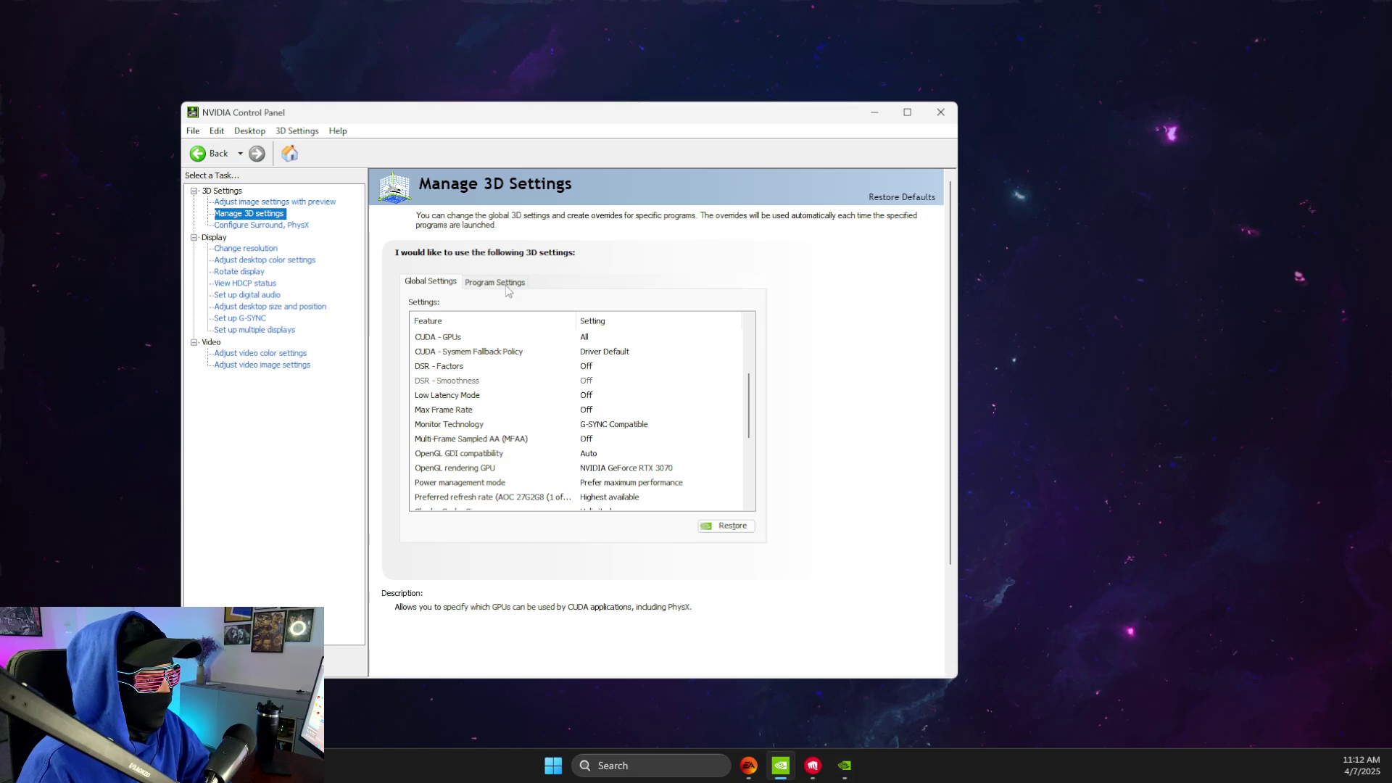
scroll(749, 451, down, 5)
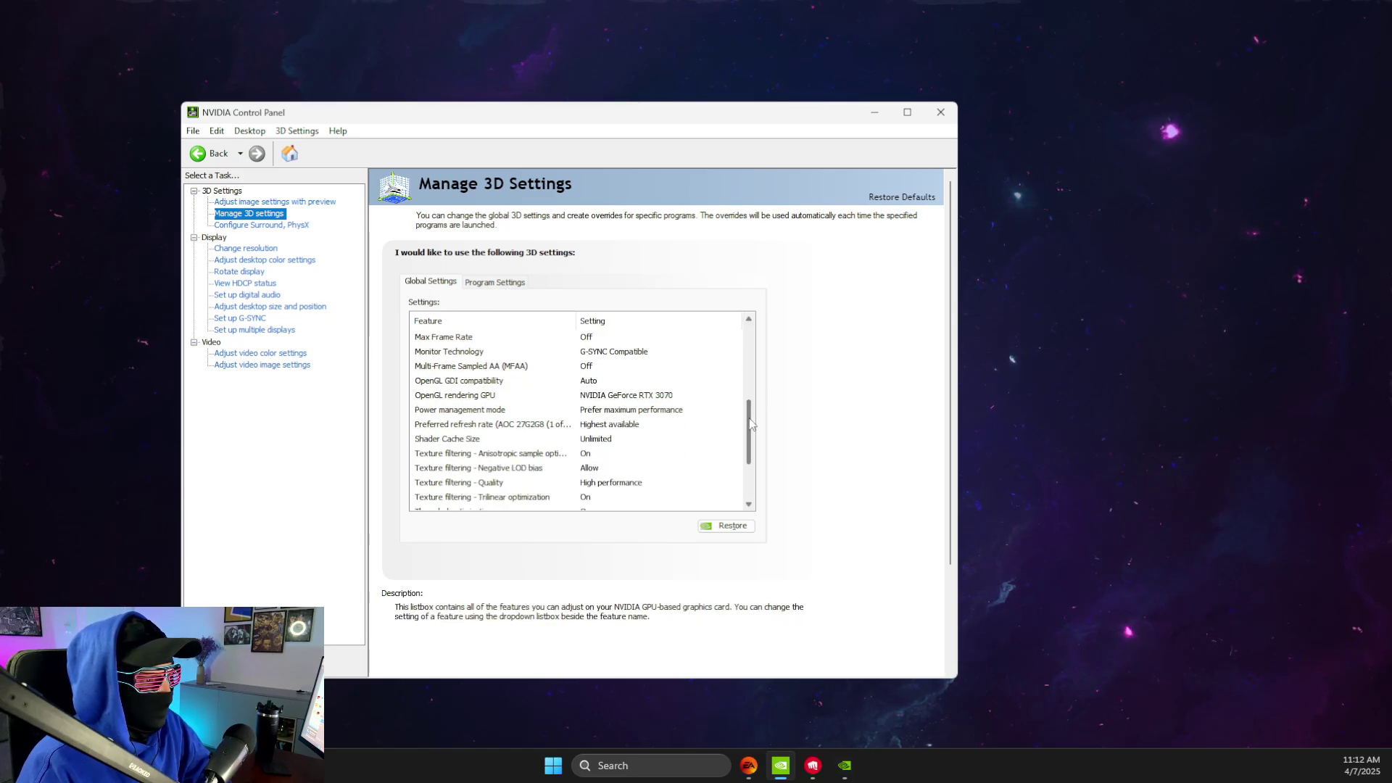
scroll(749, 451, down, 1)
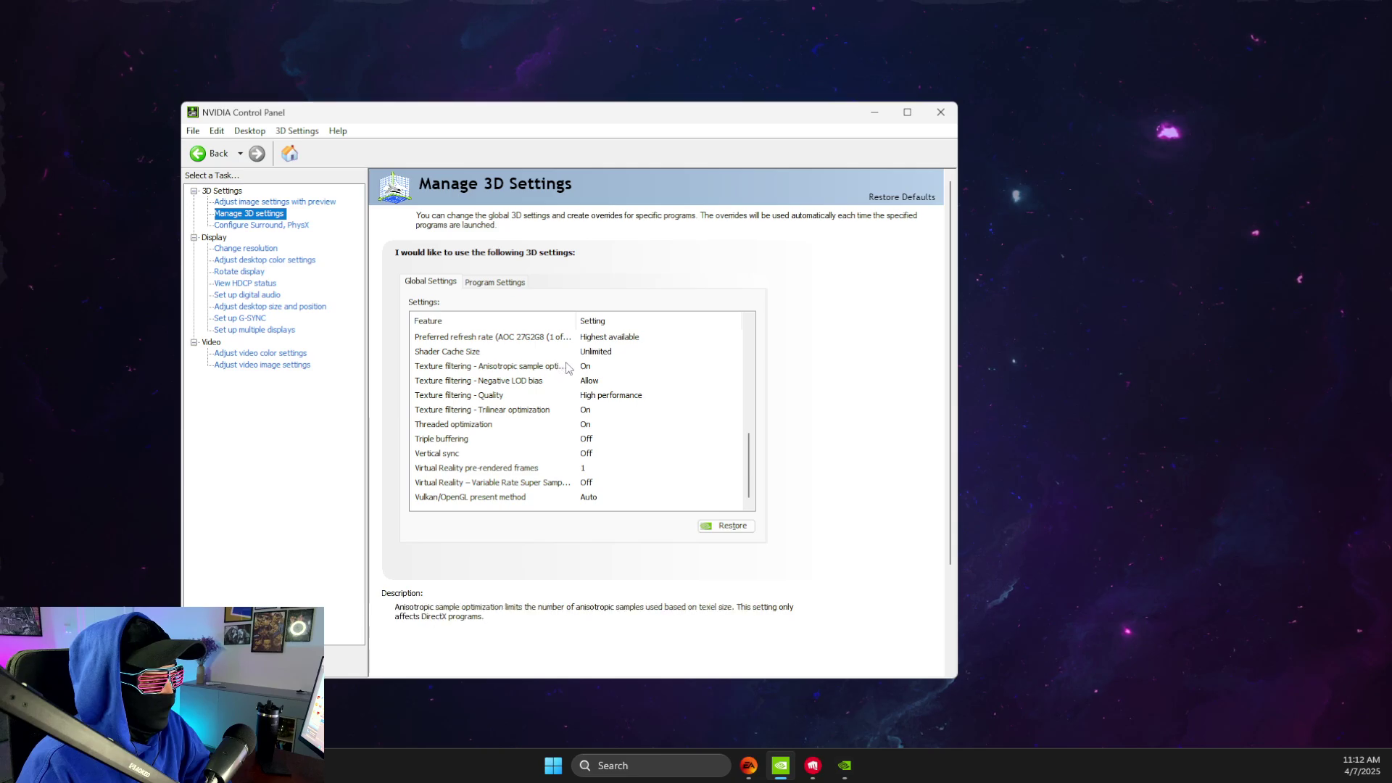
scroll(749, 451, up, 2)
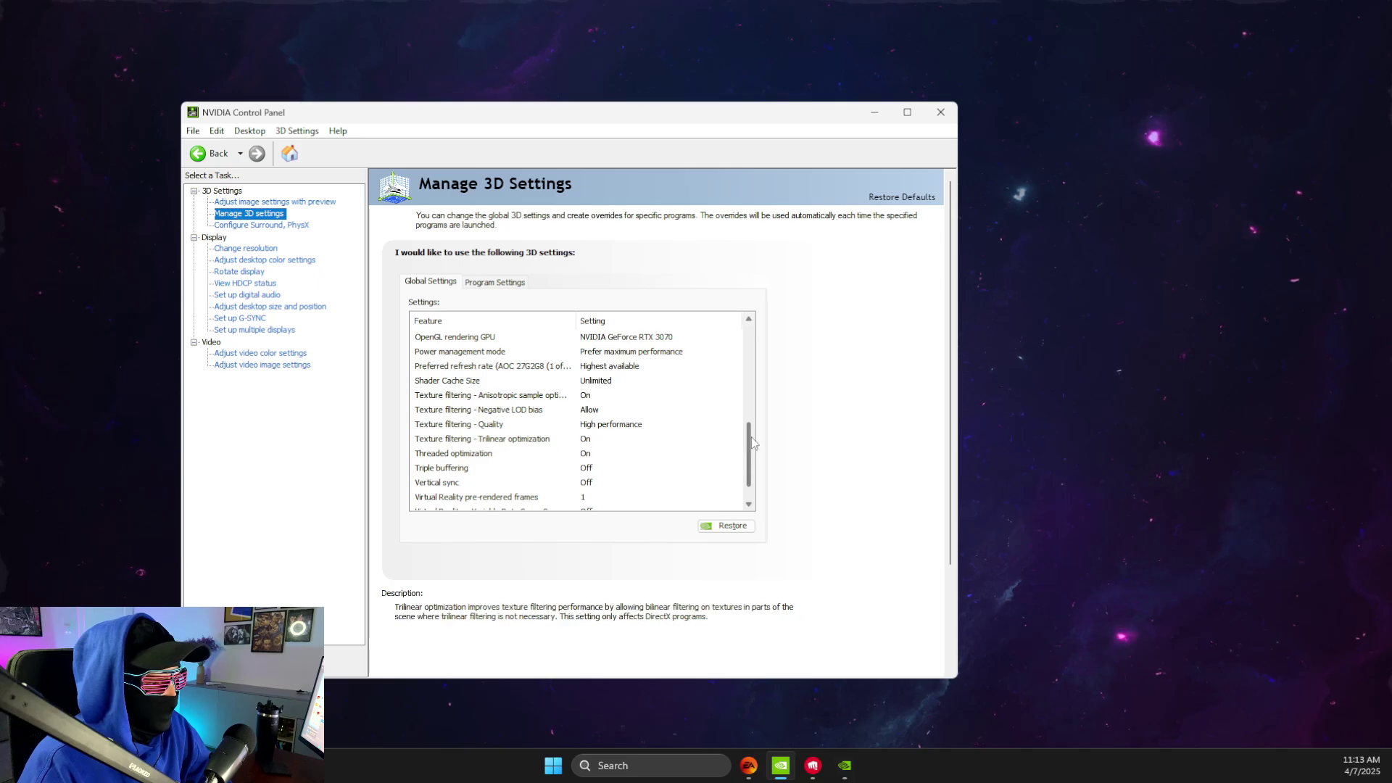
scroll(753, 453, down, 1)
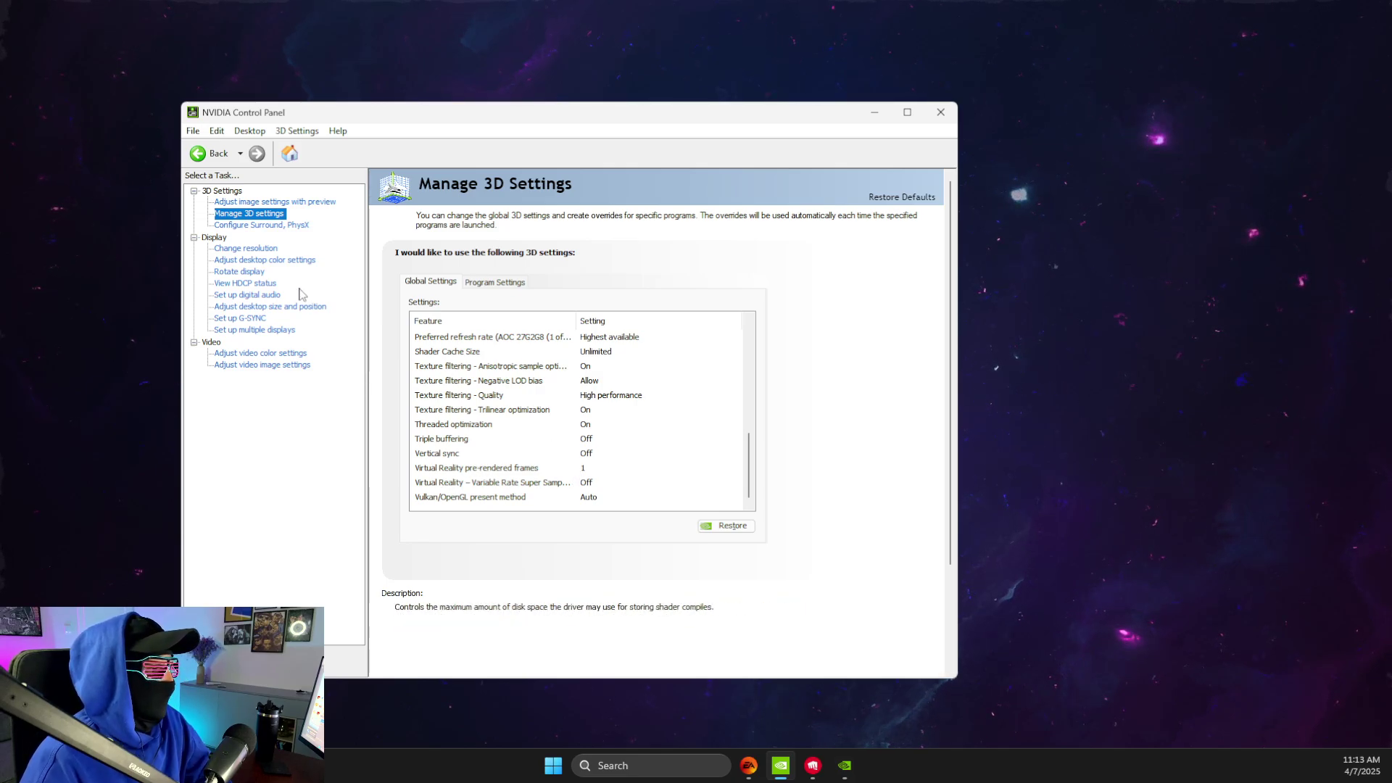
- Keep the PhysX processor on NVIDIA GeForce RTX 3070, then close NVIDIA Control Panel
click(251, 226)
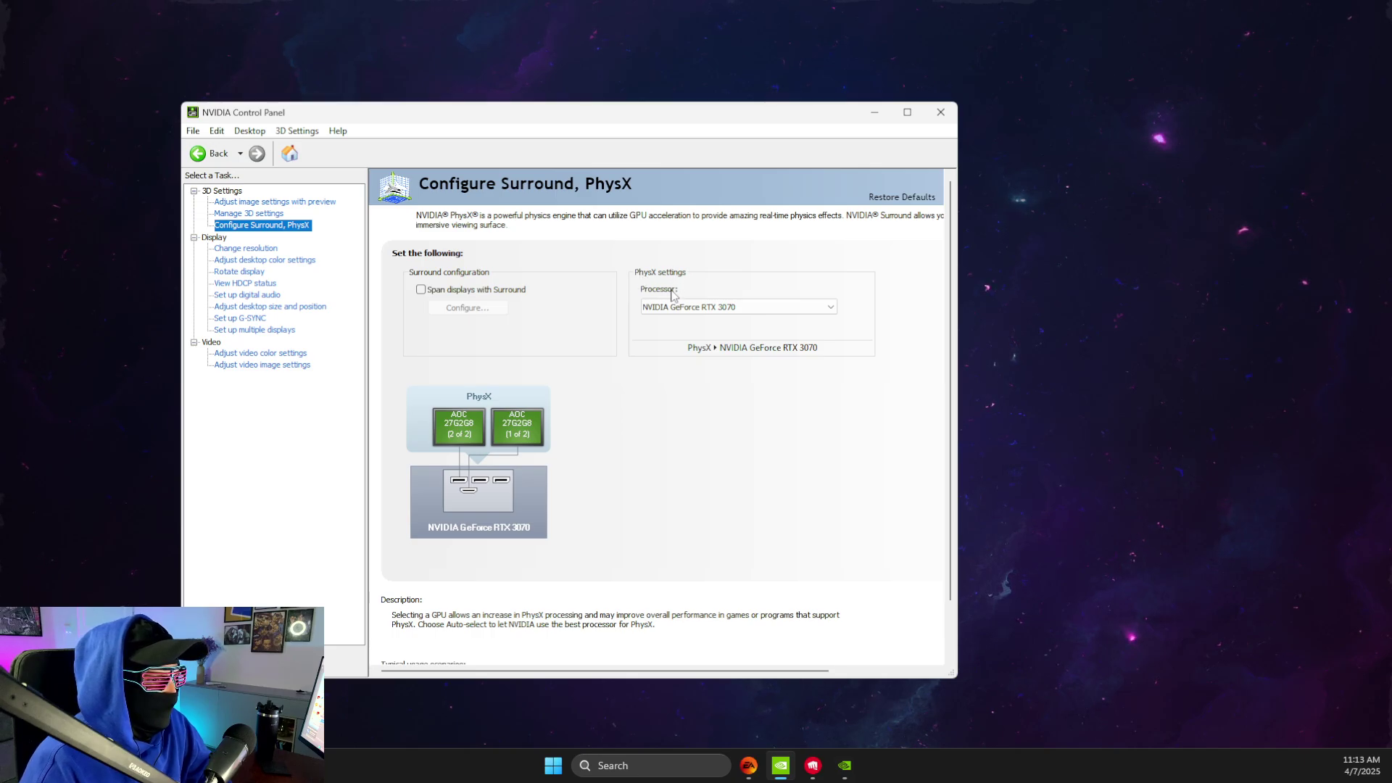
click(671, 307)
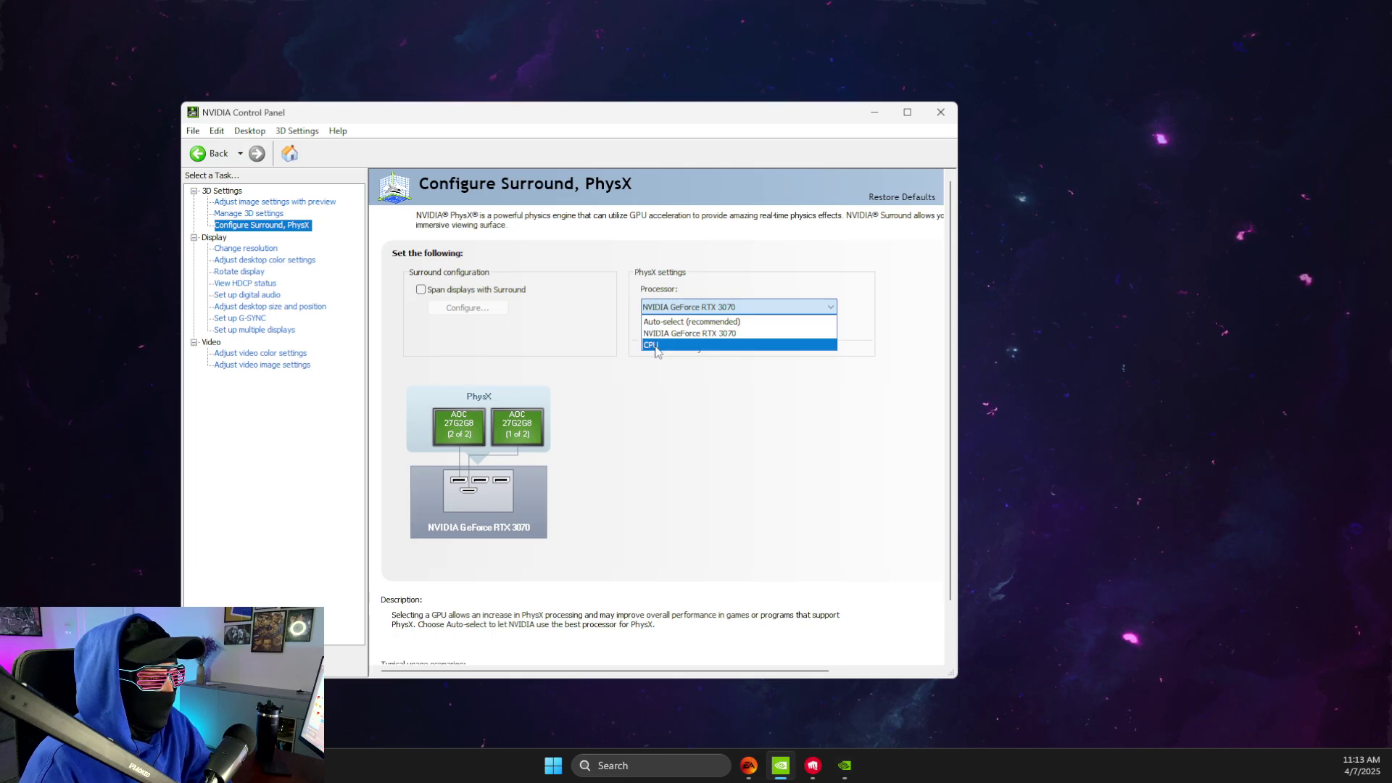
click(661, 384)
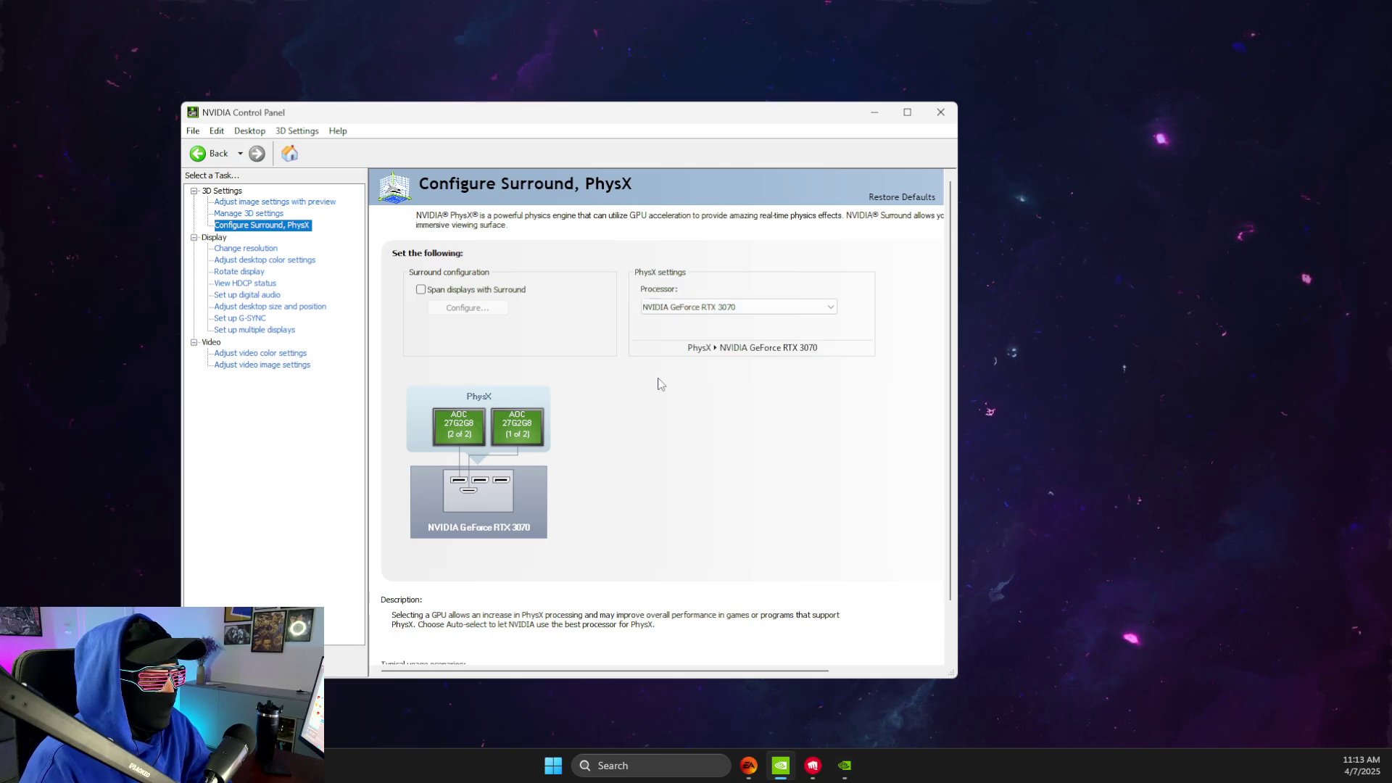
click(941, 112)
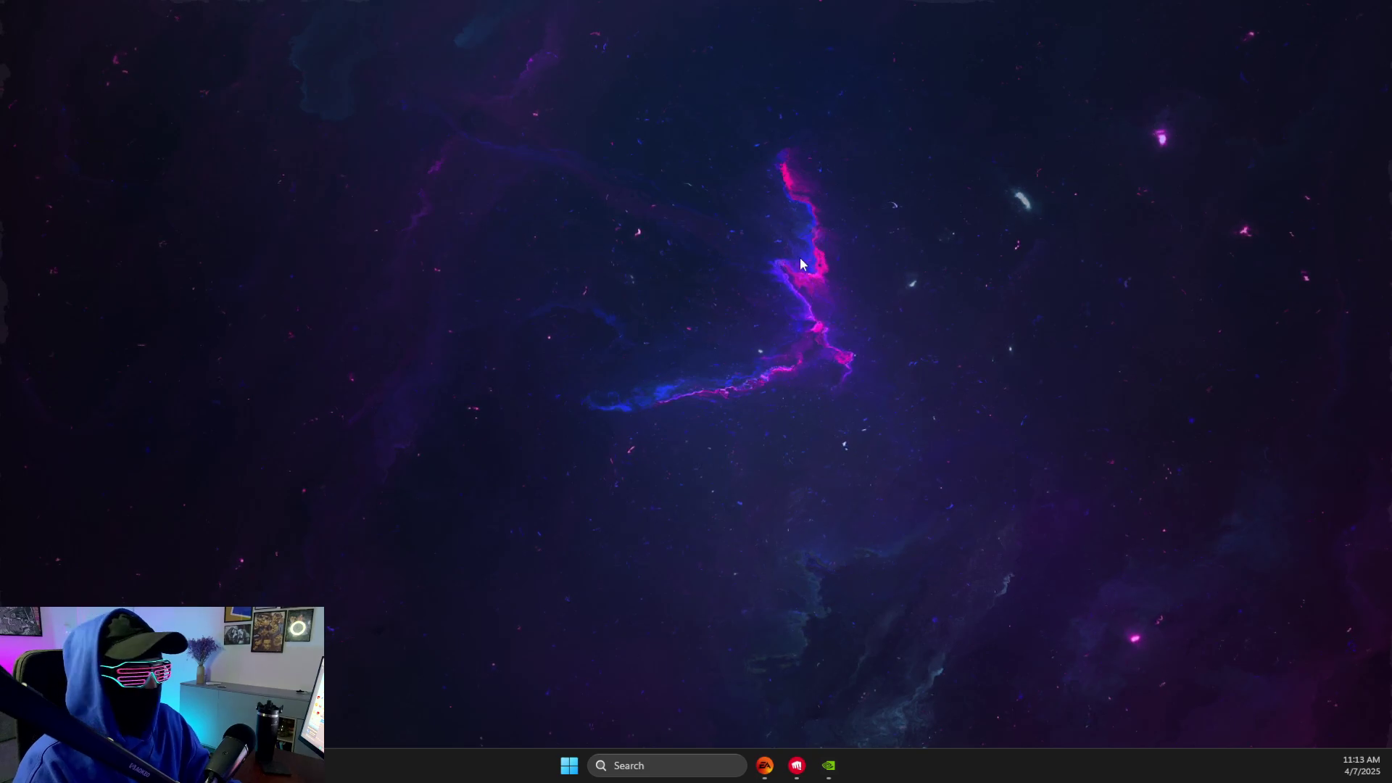
- Check VALORANT's install path E:\VALORANT\live in the Riot Client settings, then close settings
click(797, 766)
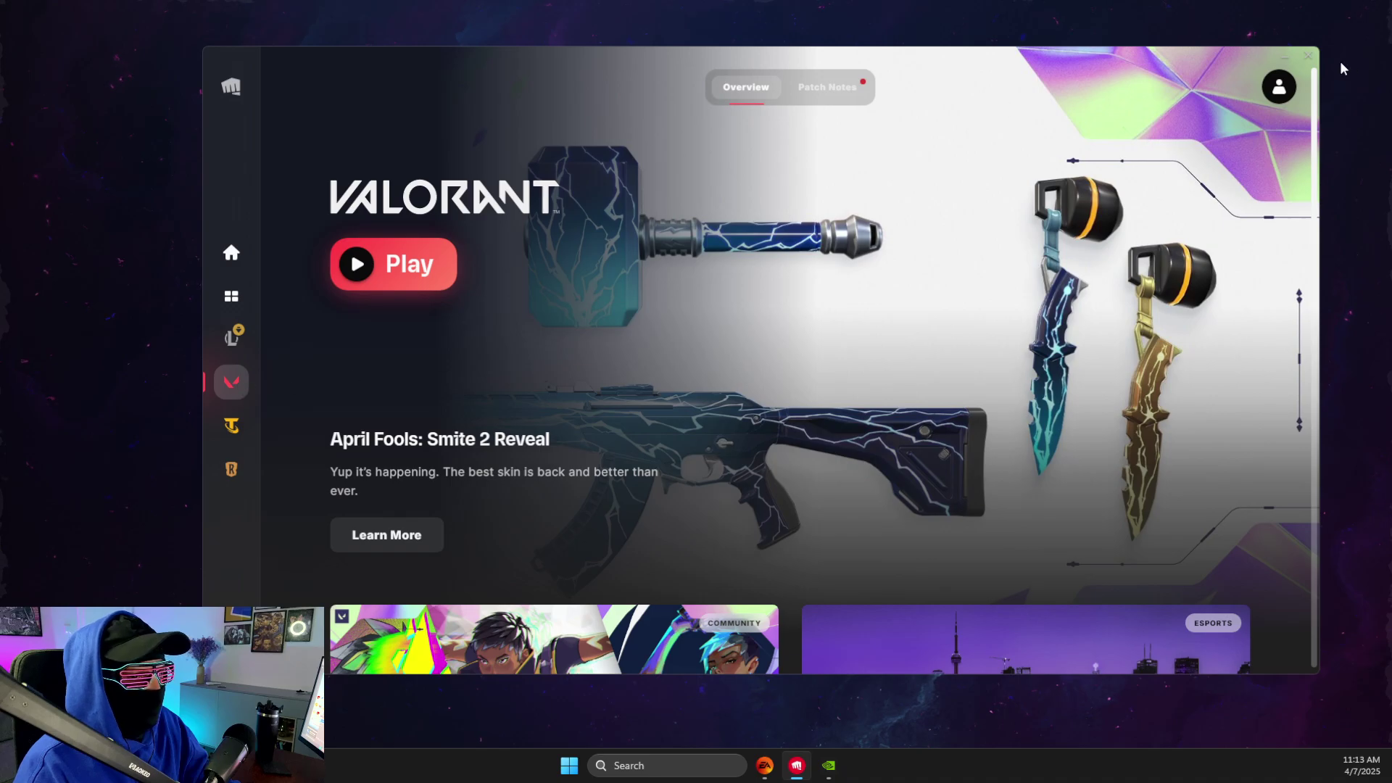
click(1265, 87)
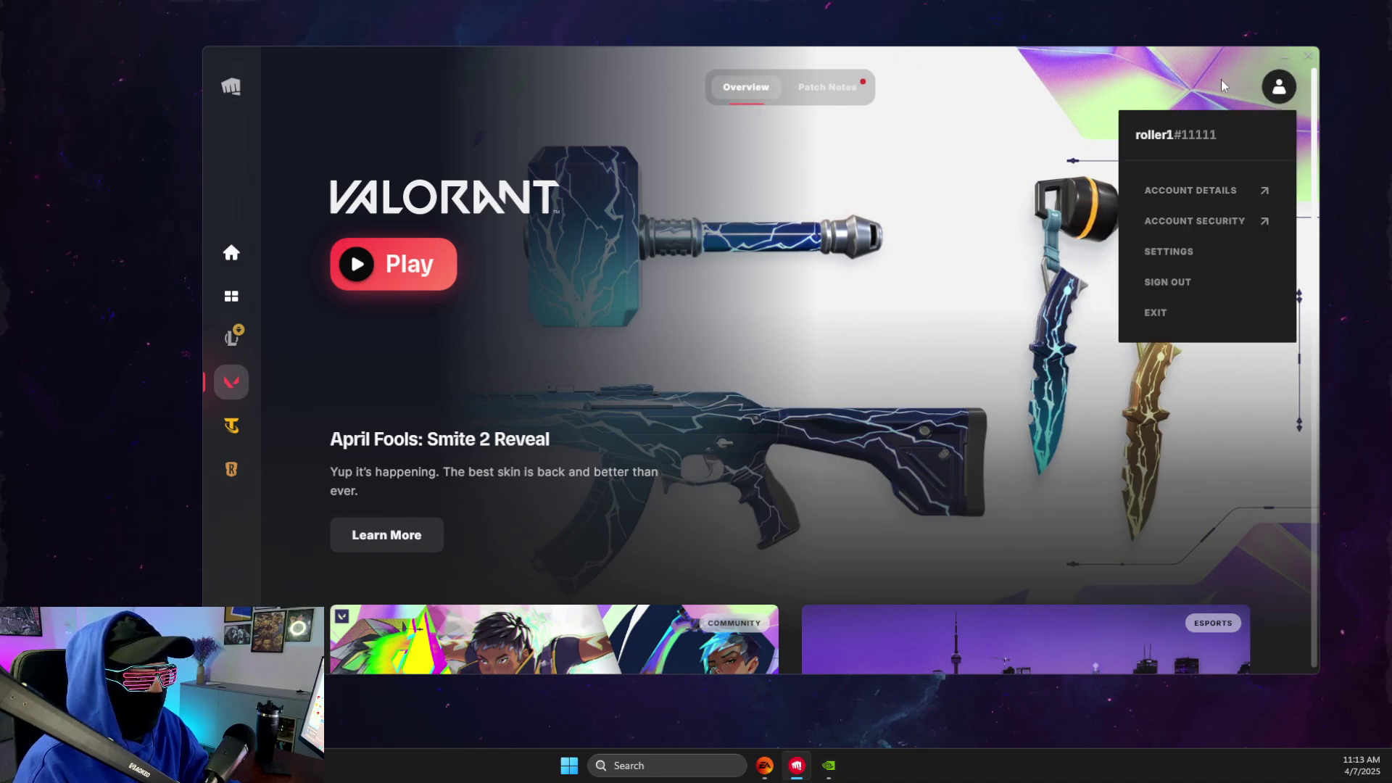
click(1170, 252)
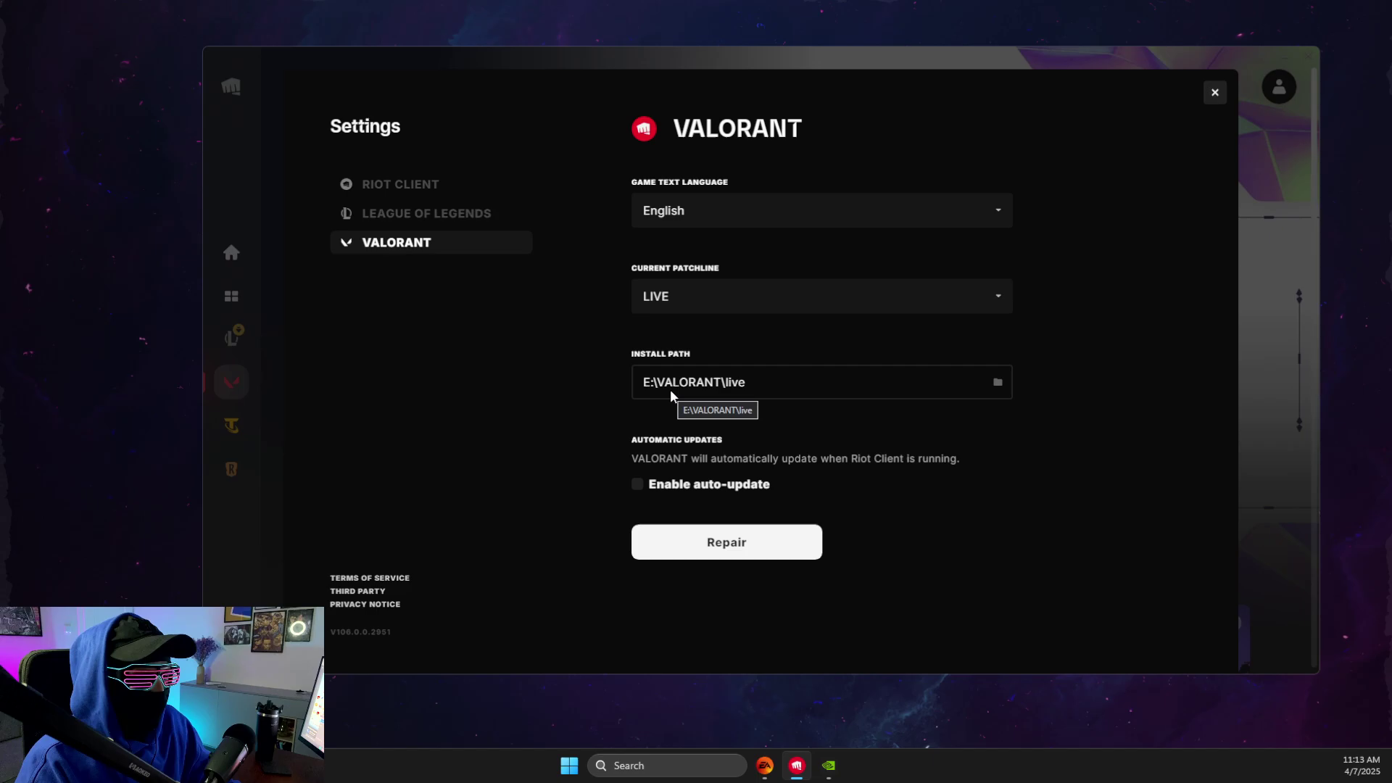
click(1215, 92)
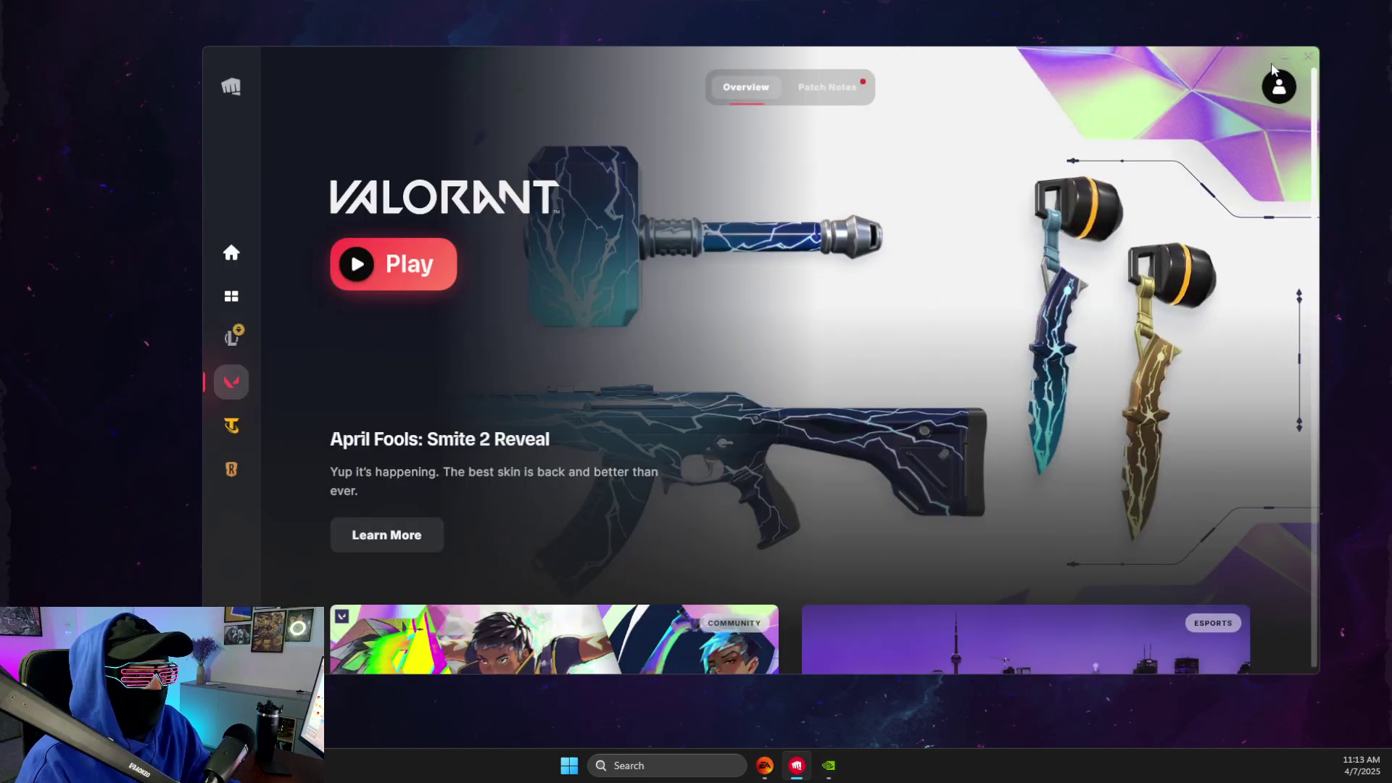
- Exit the Riot Client completely, returning to the desktop
click(1307, 55)
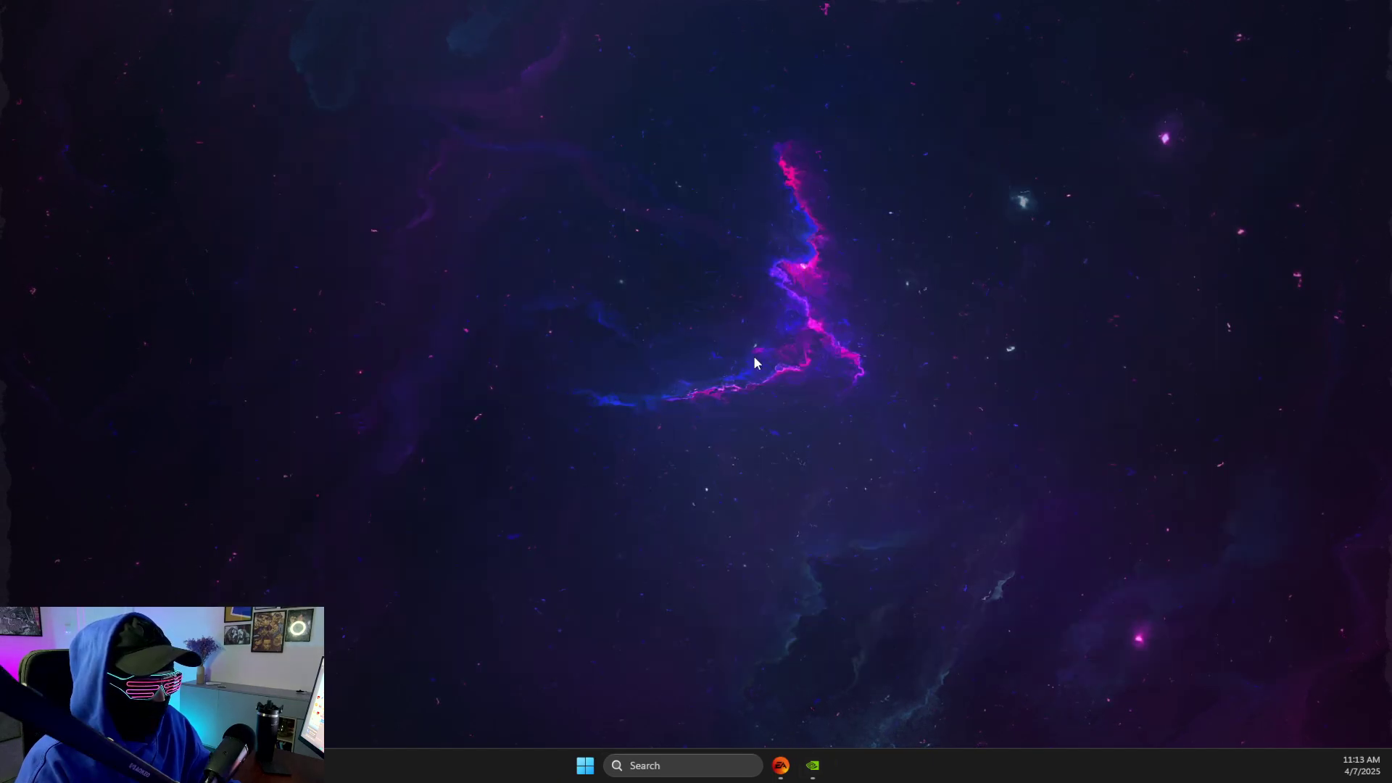
click(648, 767)
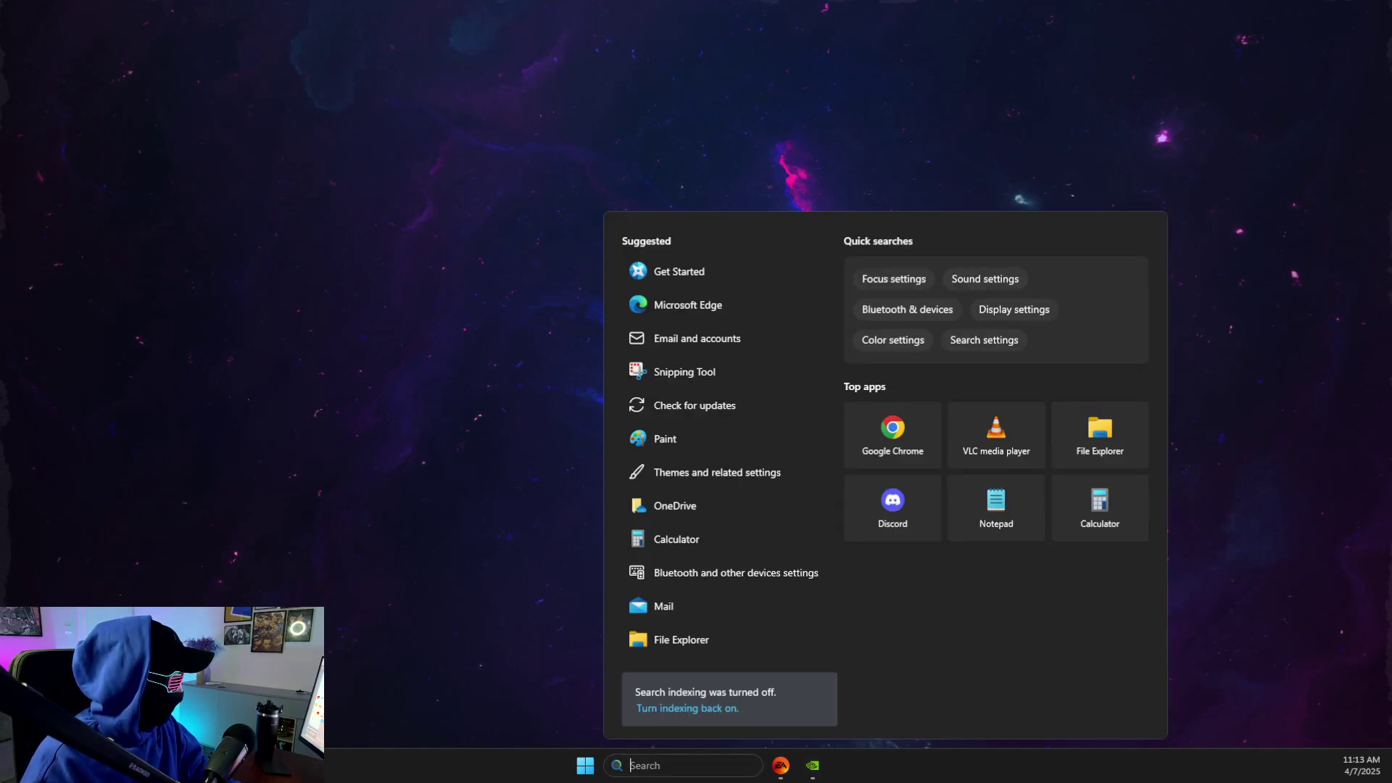
key(Escape)
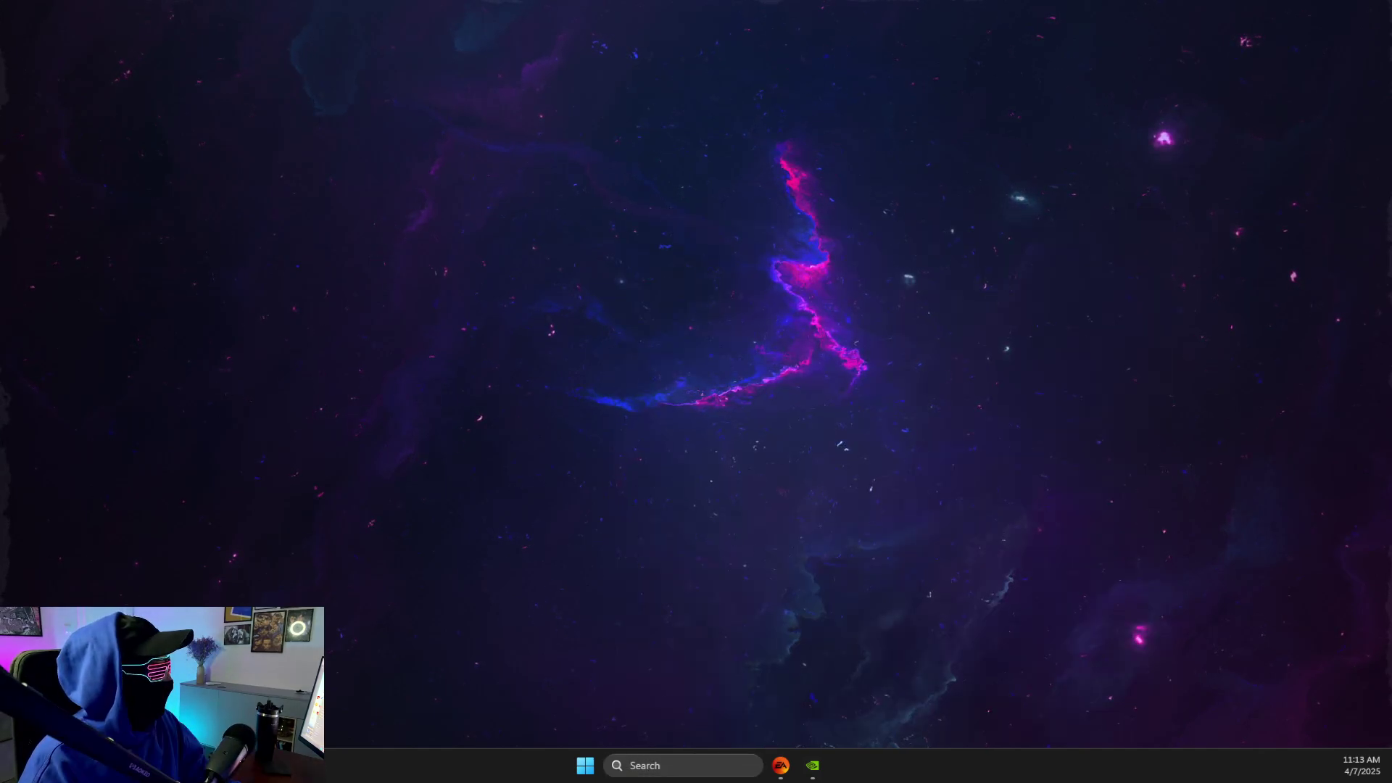
key(super+shift+s)
- Browse File Explorer to E:\VALORANT\live, select its address-bar path, minimize, and start Windows search
key(super+e)
double_click(877, 166)
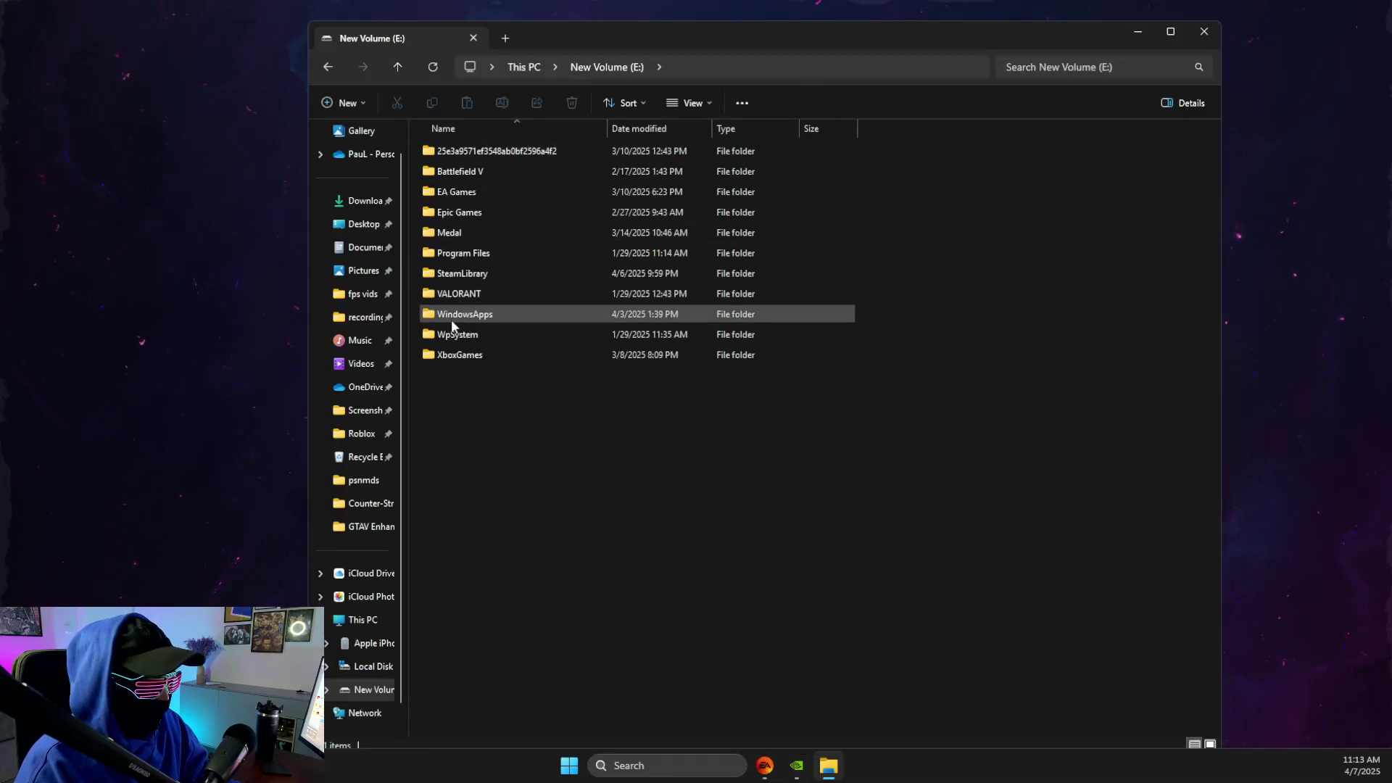
double_click(455, 294)
double_click(452, 151)
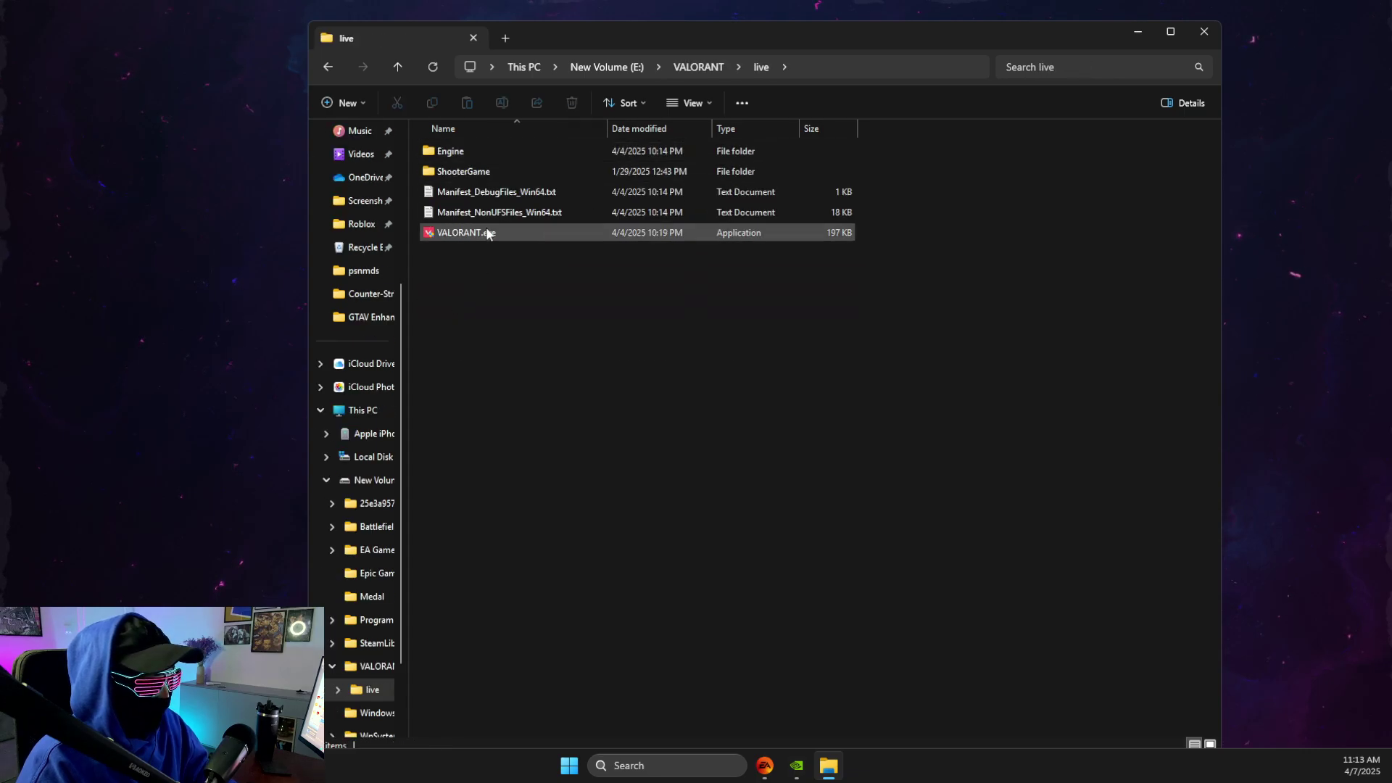
click(835, 72)
key(ctrl+c)
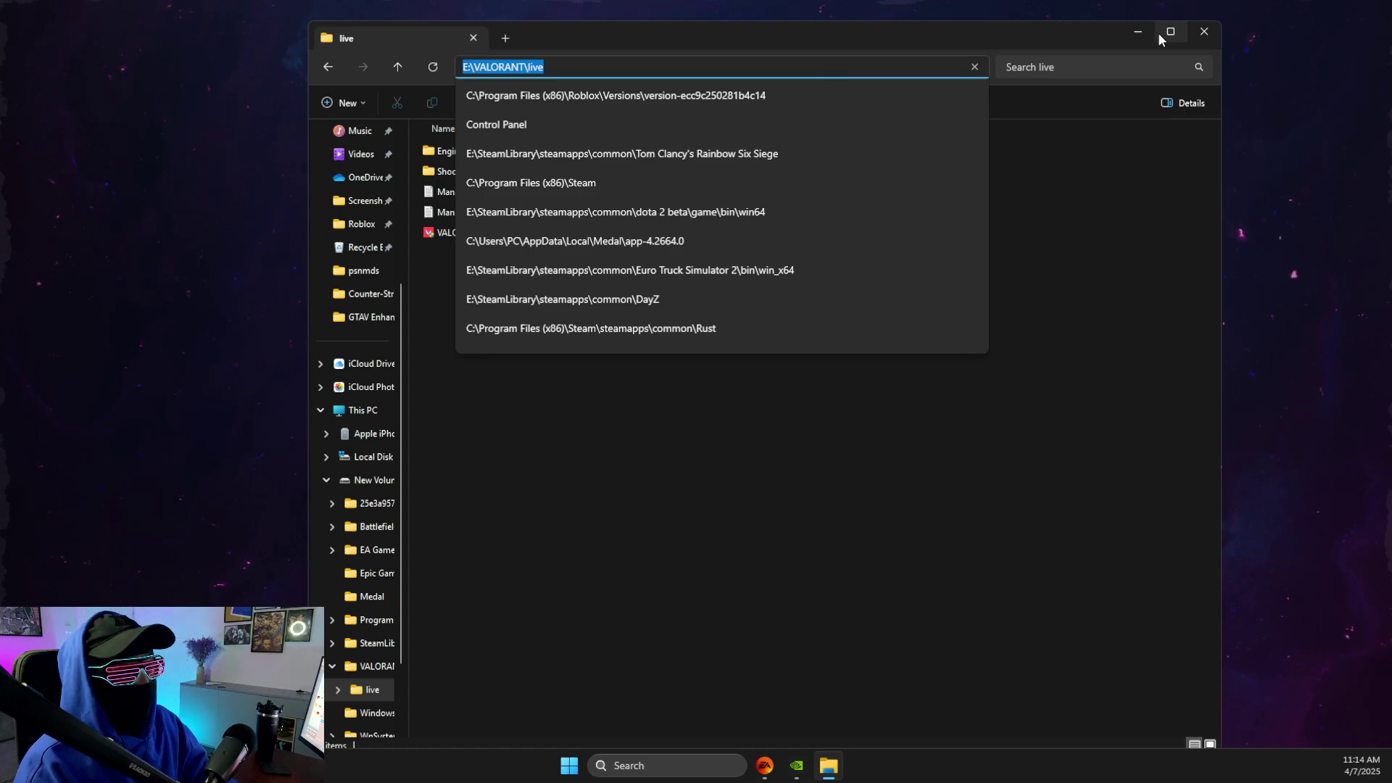
click(1138, 32)
click(689, 762)
- Search 'grap' for Graphics settings and add E:\VALORANT\live\VALORANT.exe as a desktop app
text(grap)
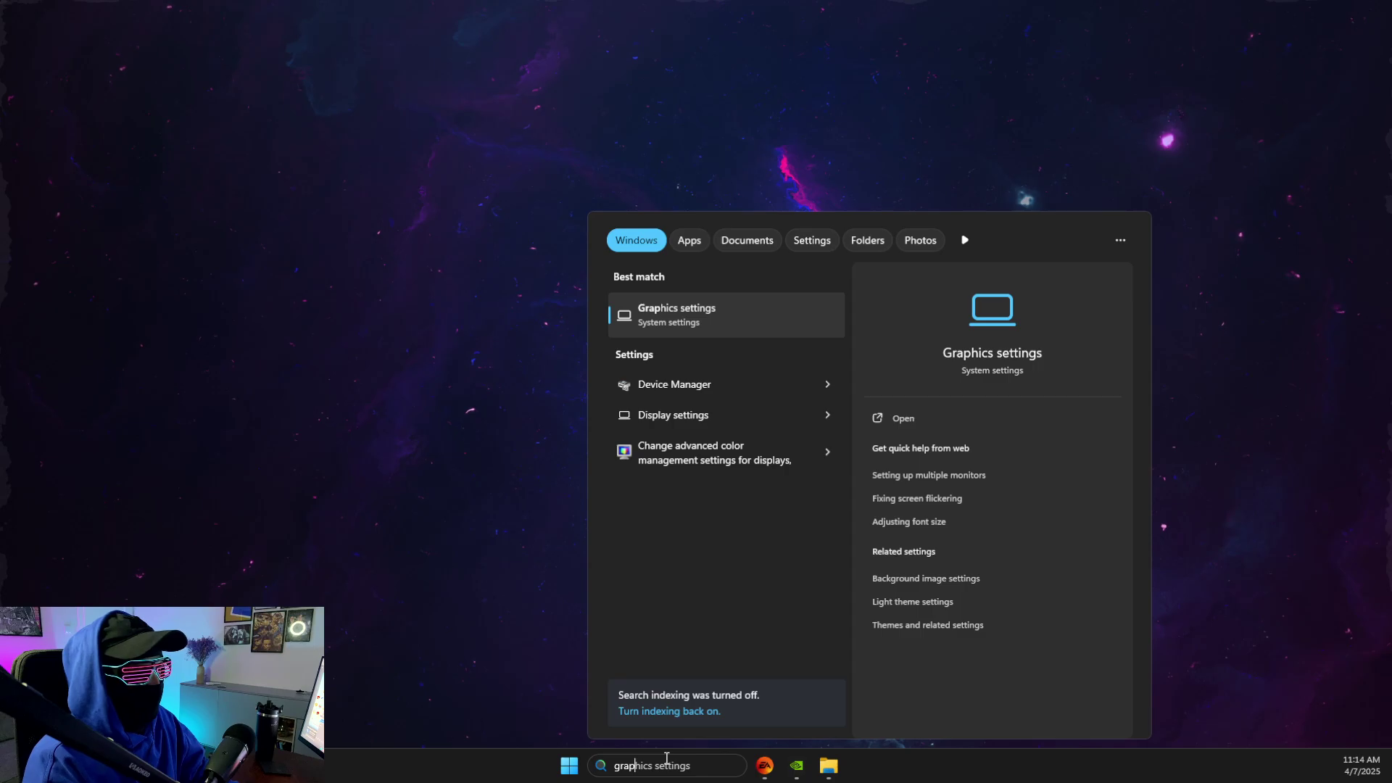
key(Return)
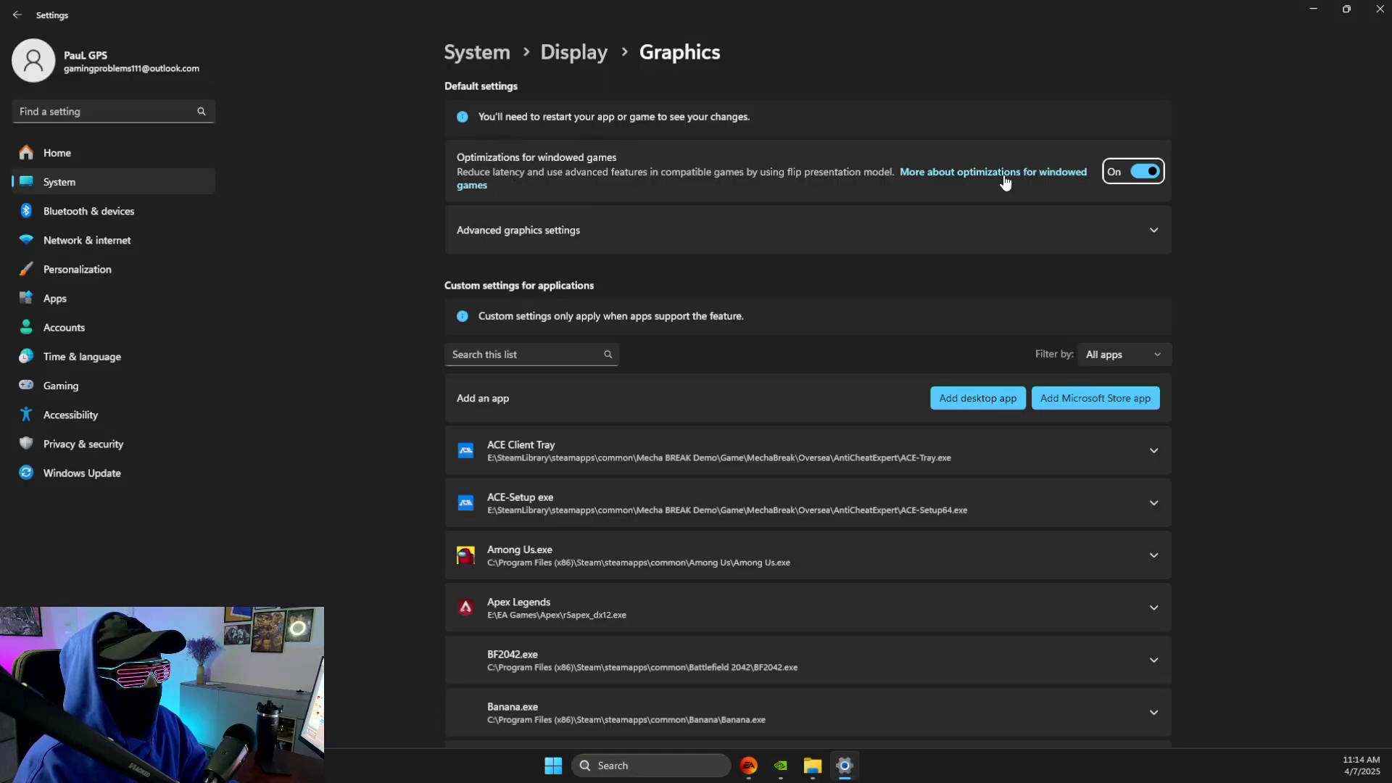
click(755, 242)
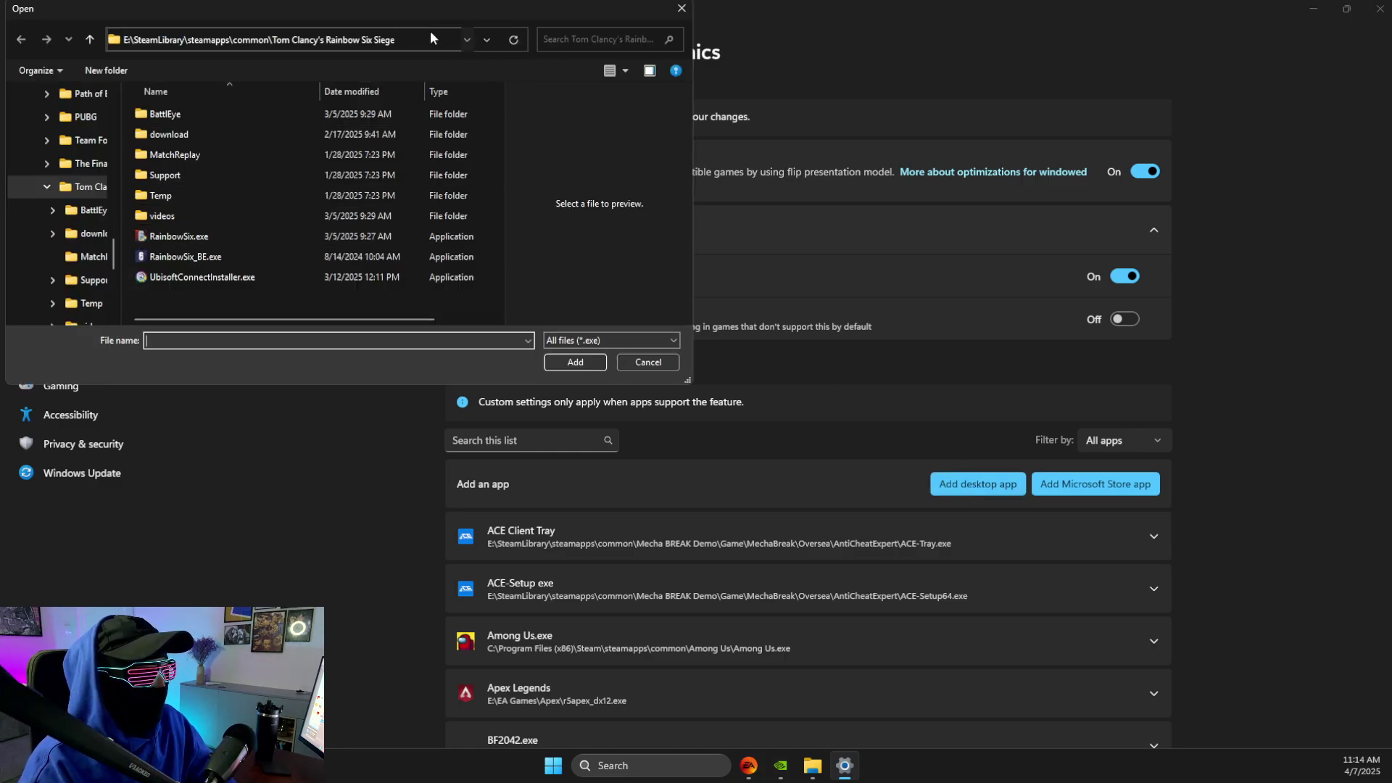
click(431, 33)
key(ctrl+v)
key(Return)
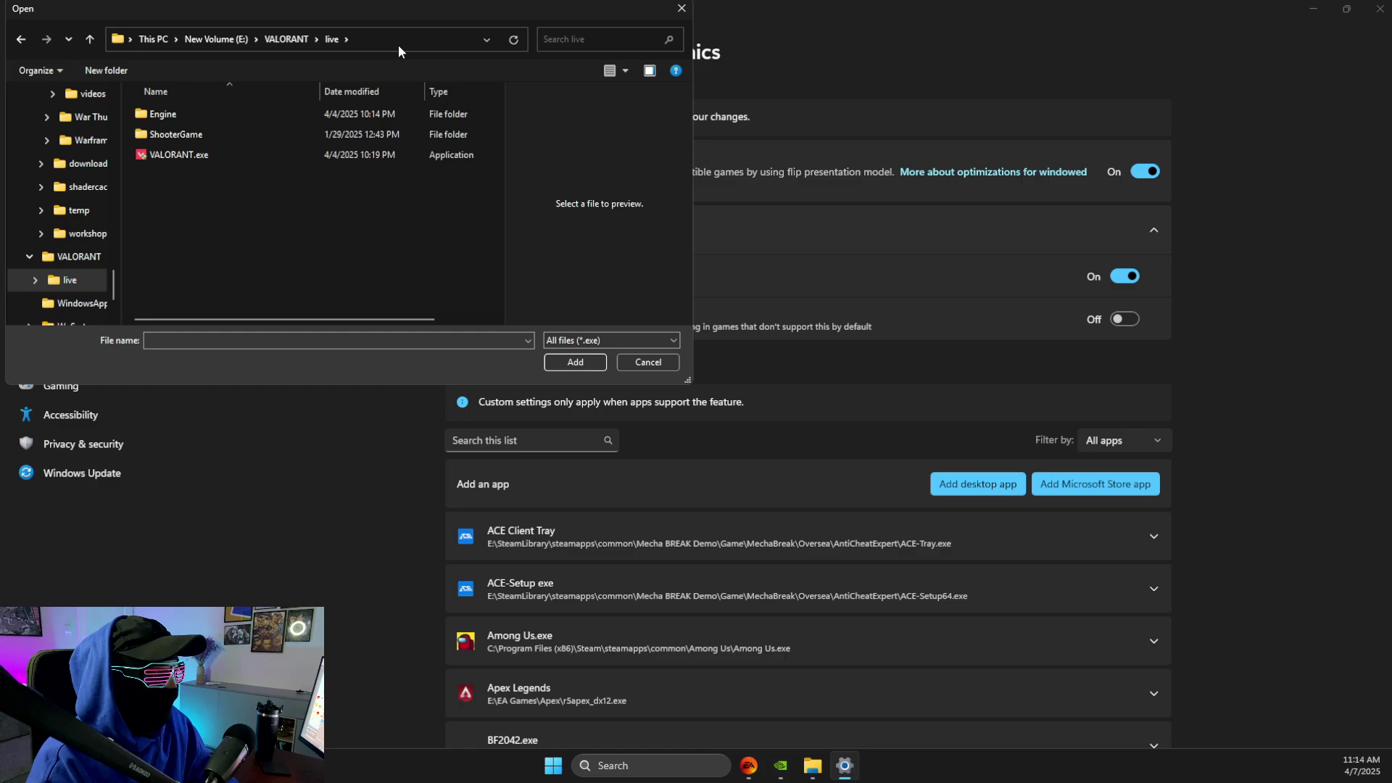
click(207, 155)
click(584, 362)
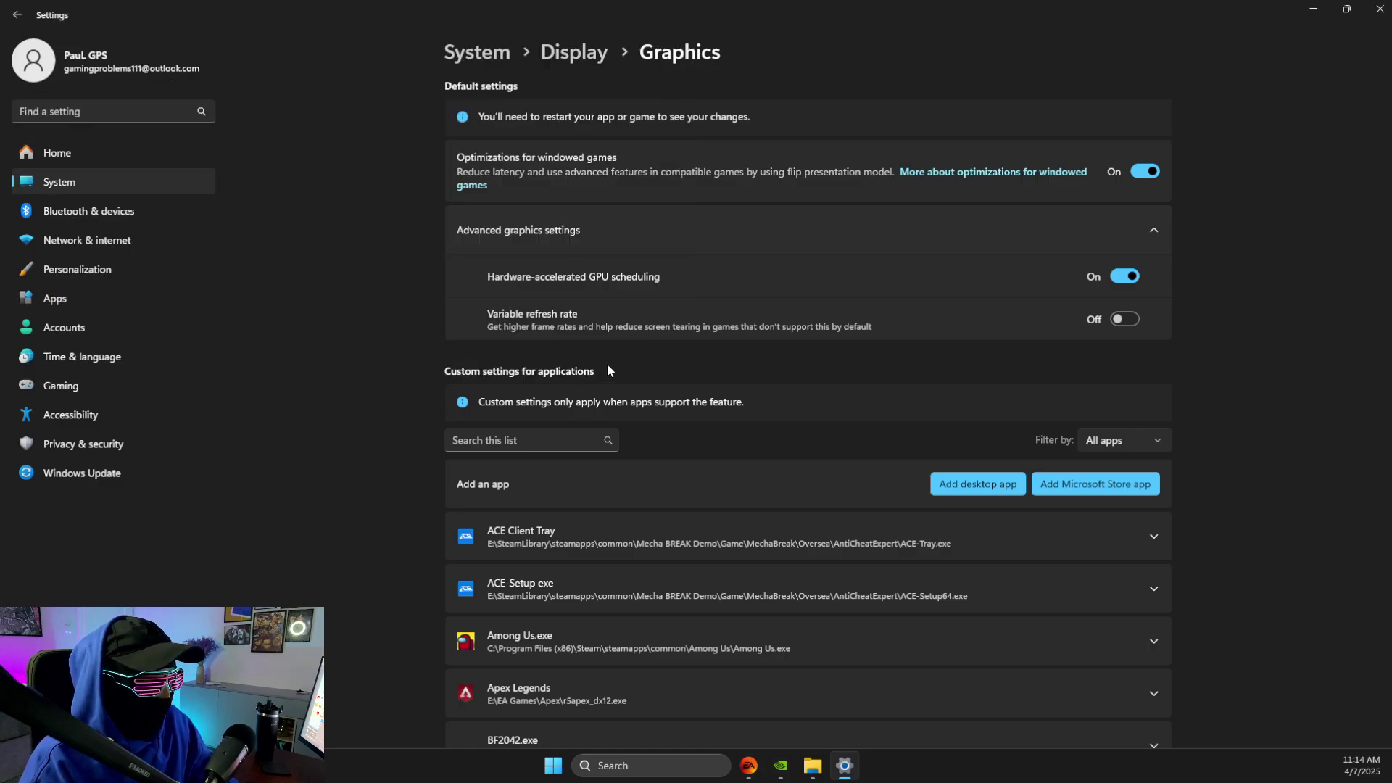
- Set VALORANT.exe's GPU preference to High Performance (NVIDIA GeForce RTX 3070)
scroll(617, 385, down, 10)
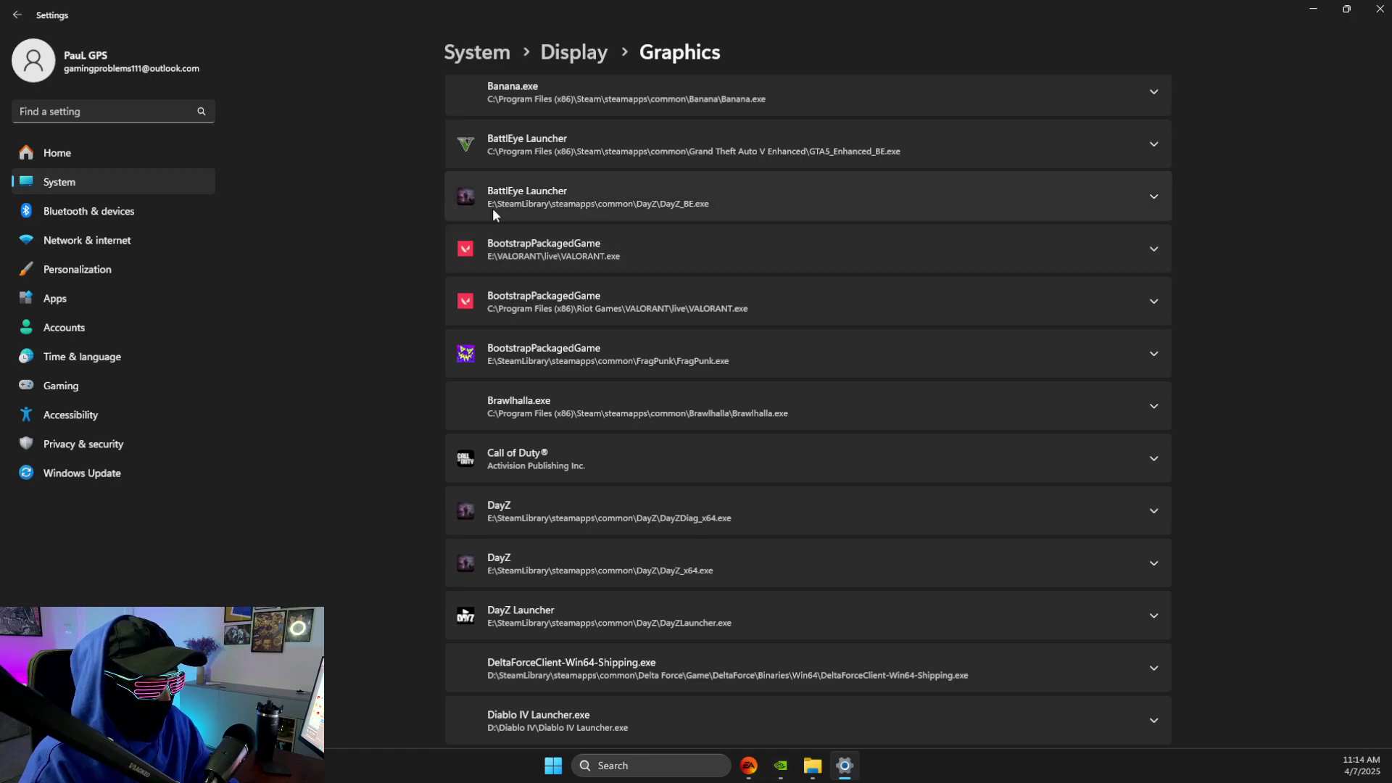
click(568, 254)
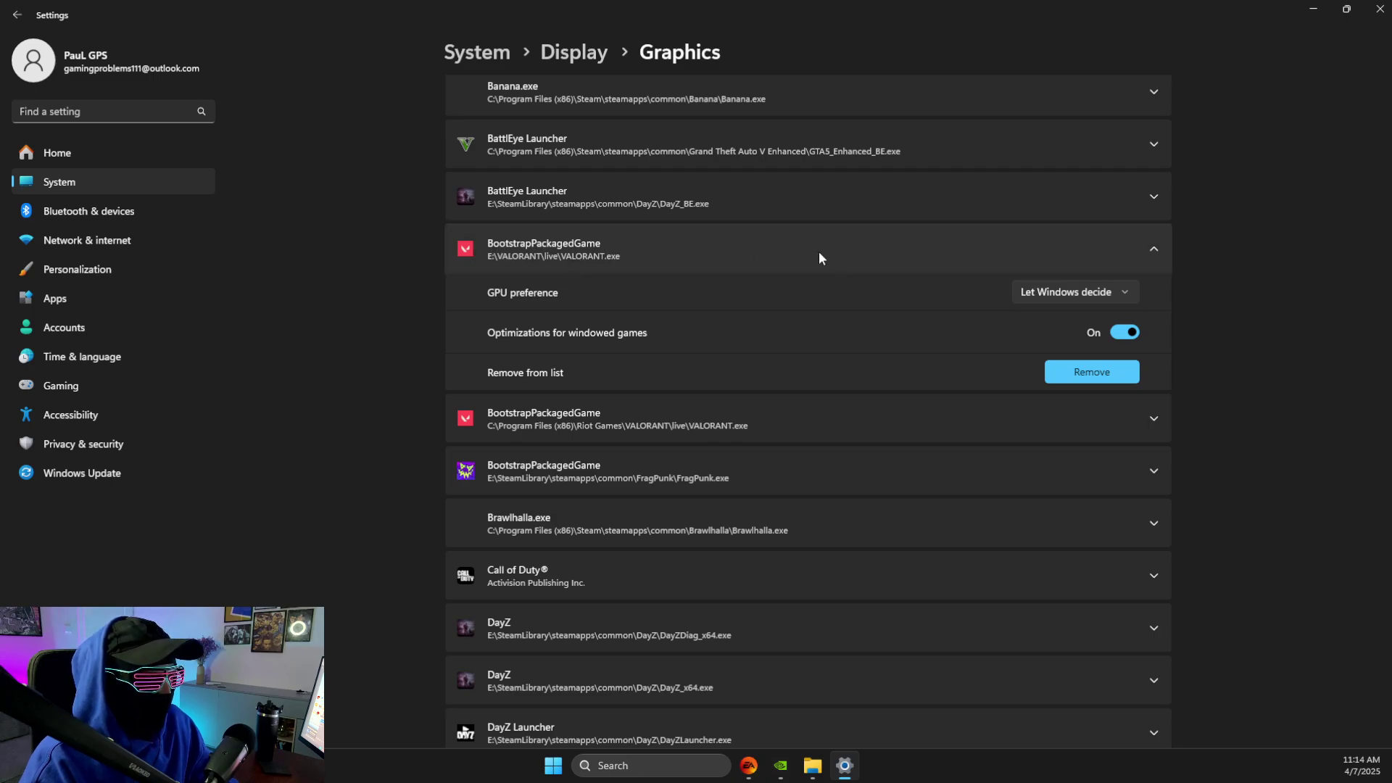
click(1037, 293)
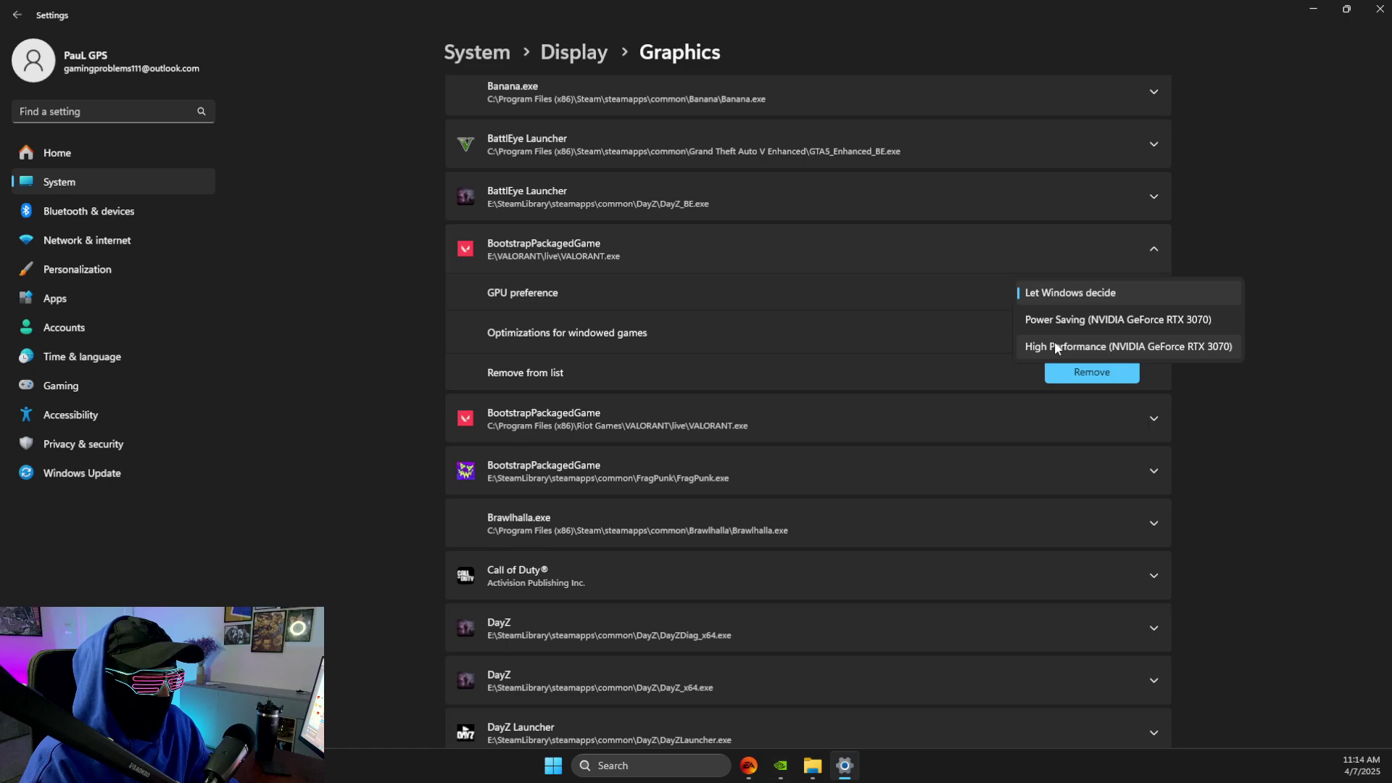
click(1054, 341)
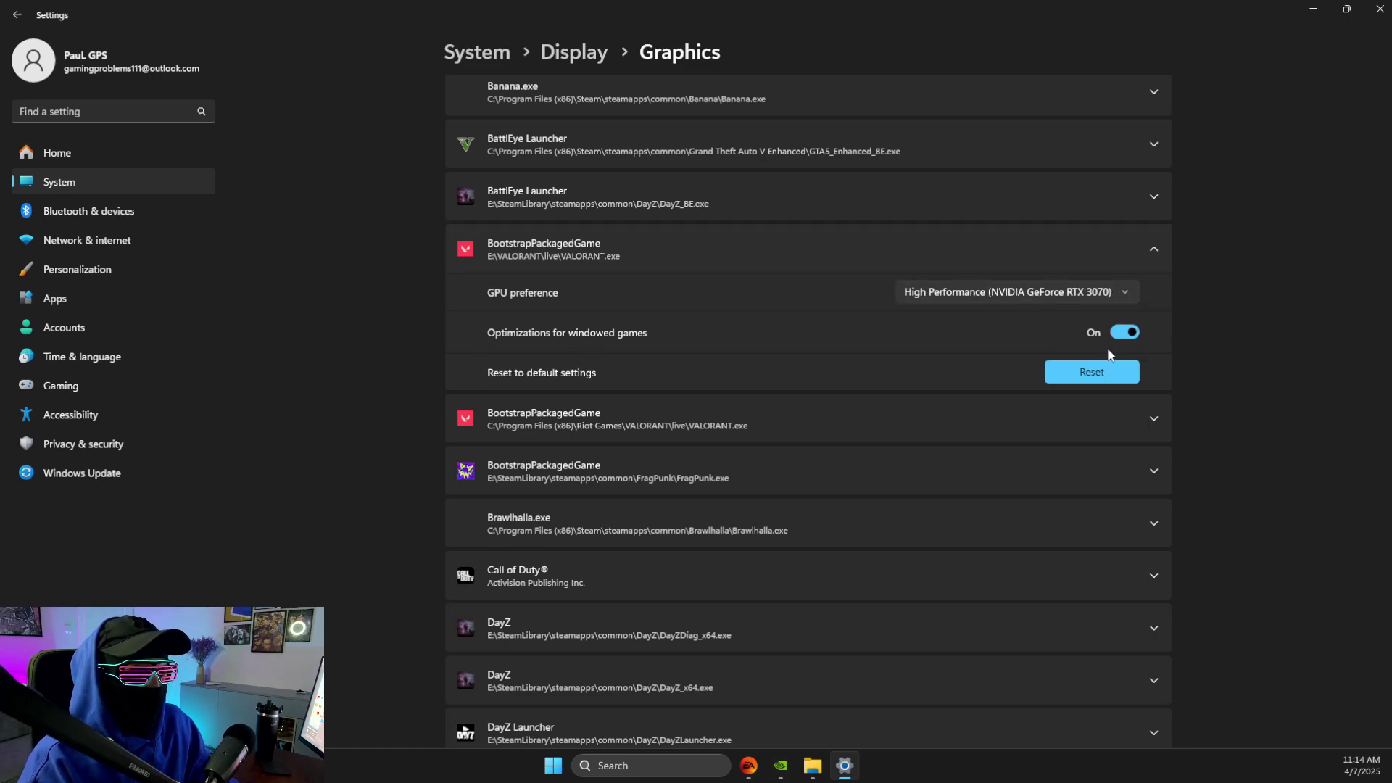
- Close Settings, search 'edit power plan', and confirm Ultimate Performance (ExitLag) is active in Power Options
click(1380, 9)
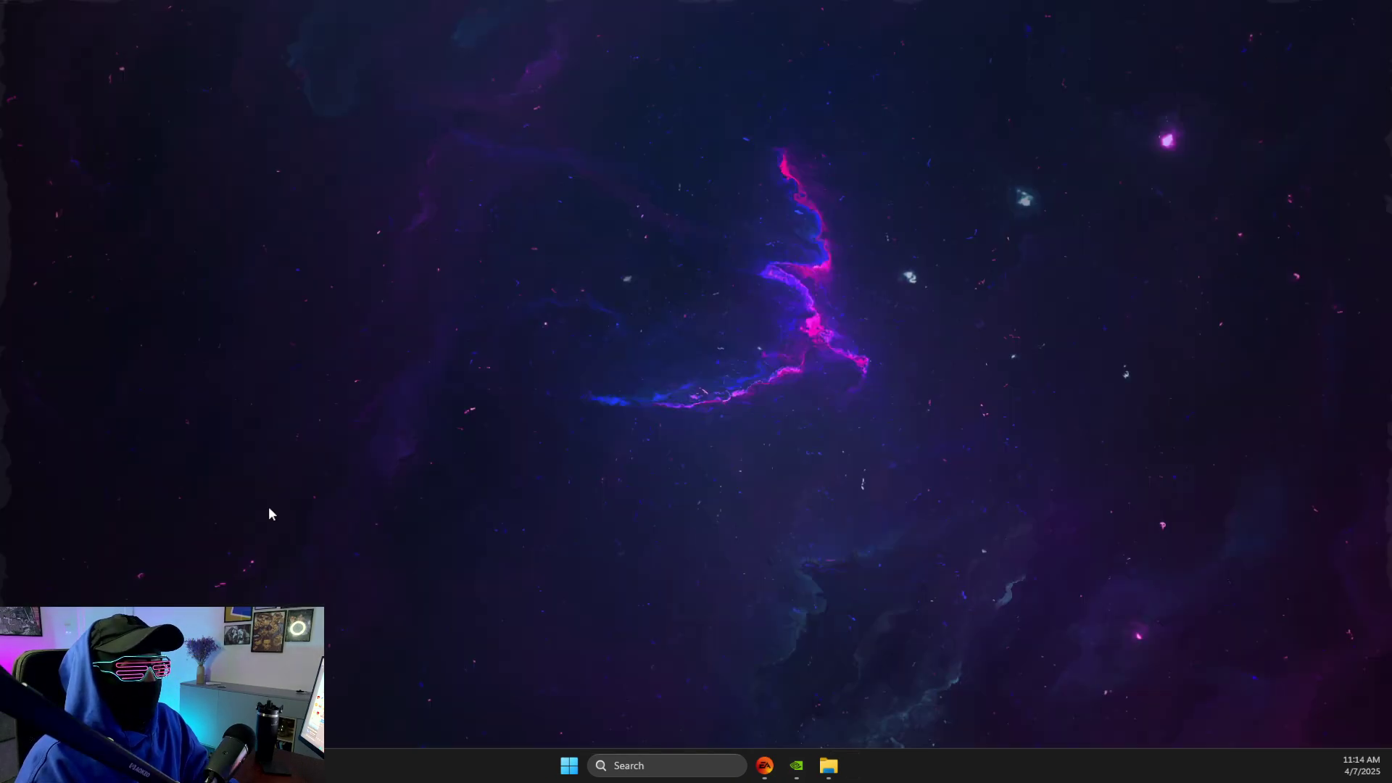
click(643, 766)
text(edi)
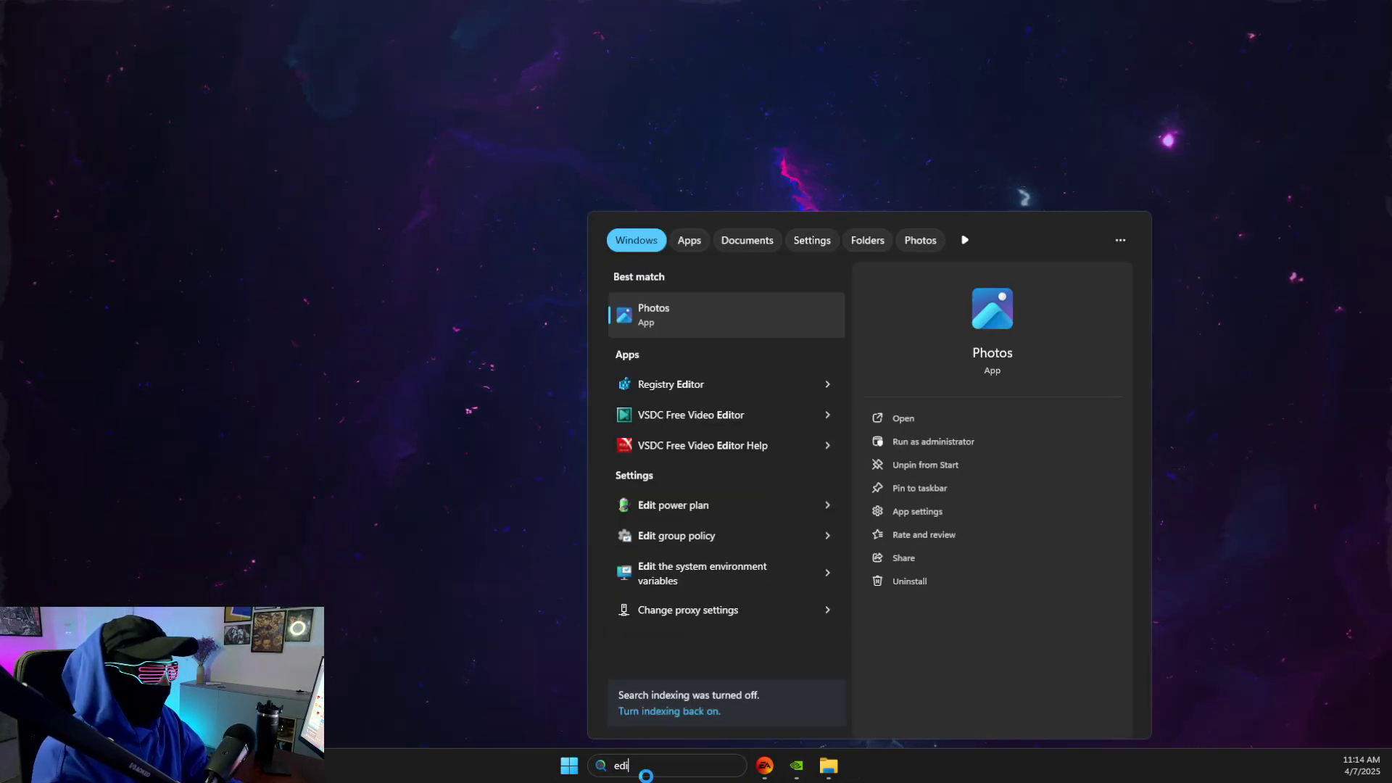
text(t power plan)
click(659, 313)
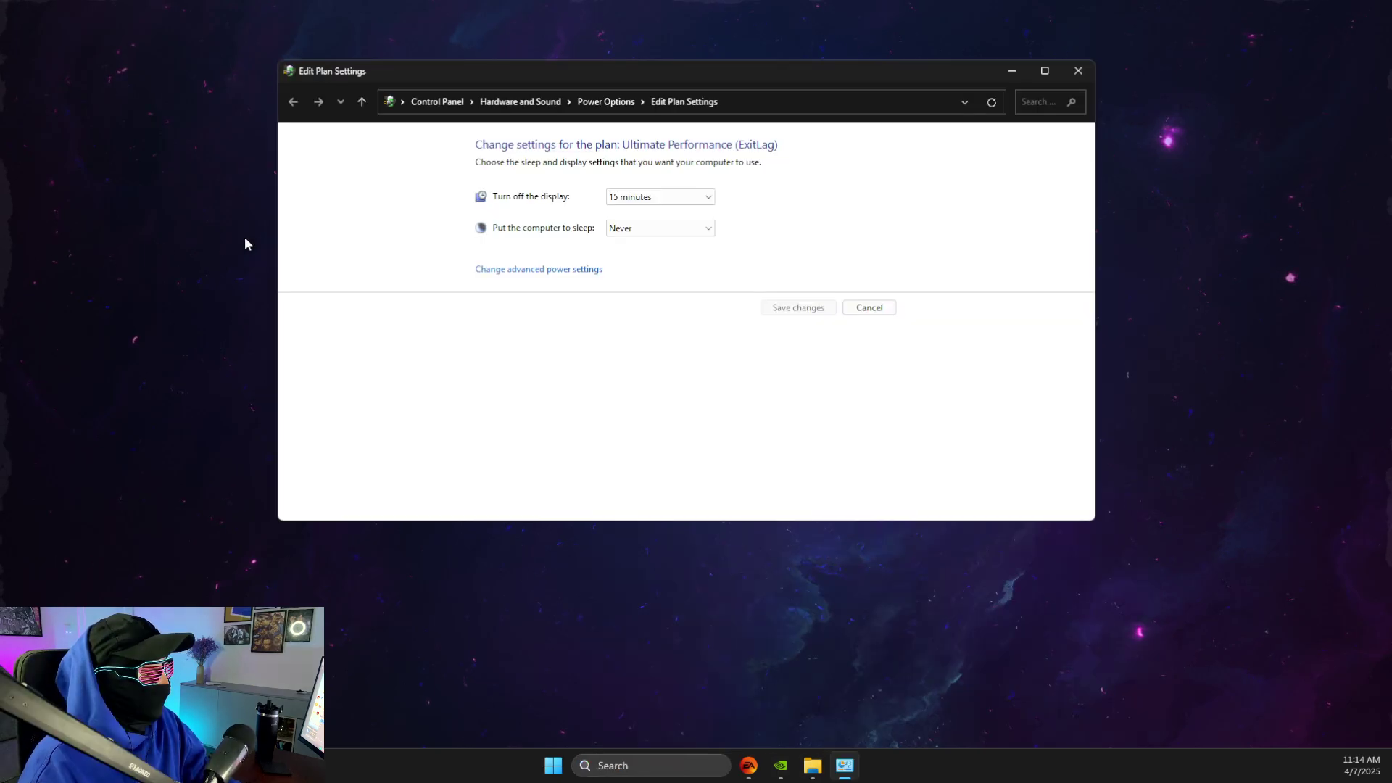
click(607, 103)
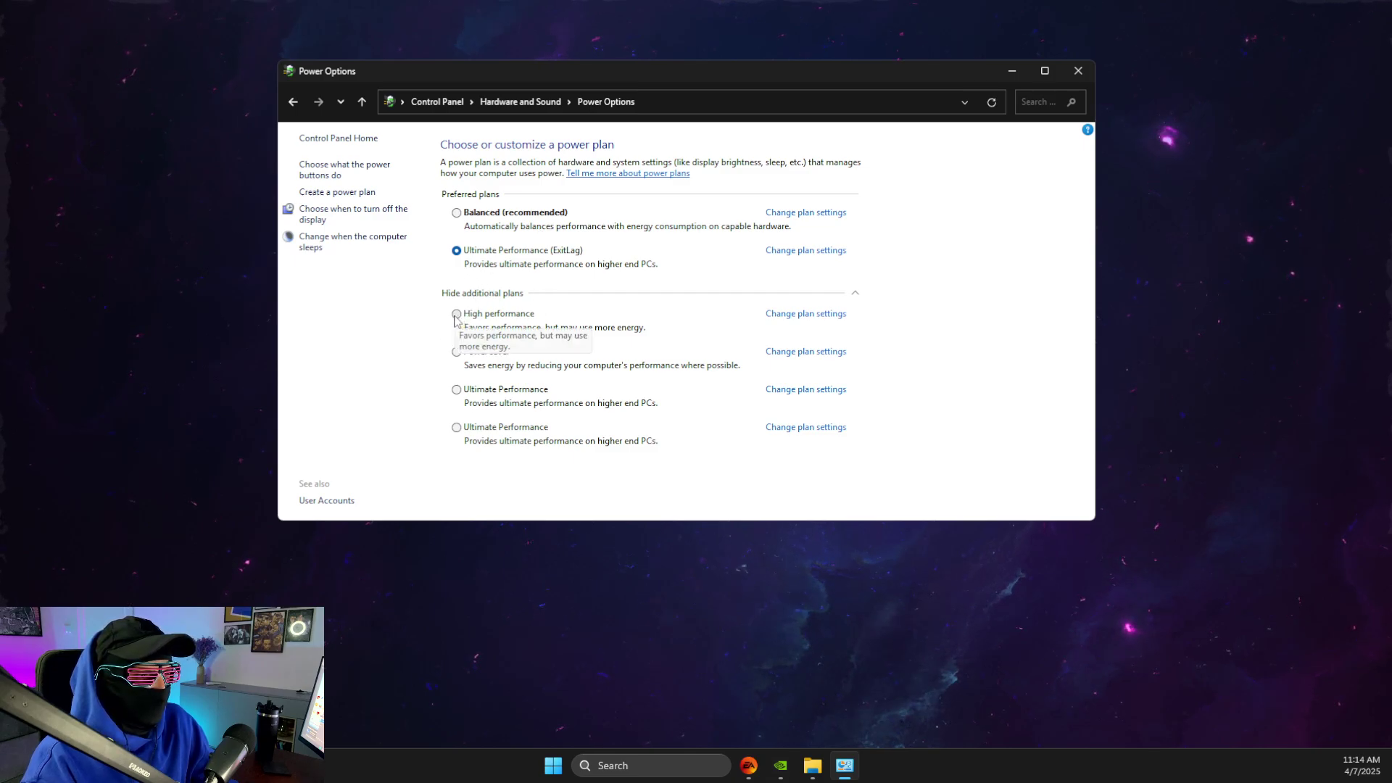
click(1080, 70)
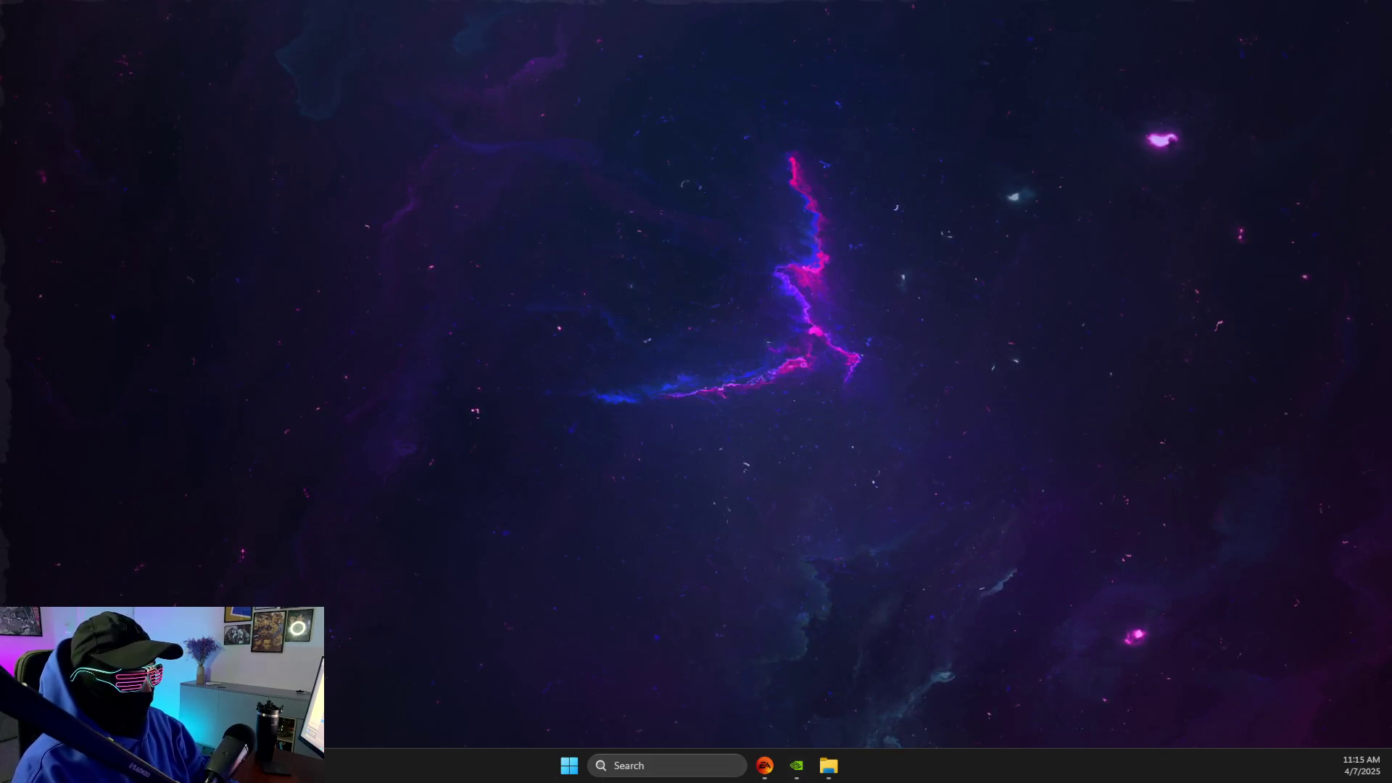
- Use the Run dialog to open local AppData and enter the VALORANT folder
click(660, 773)
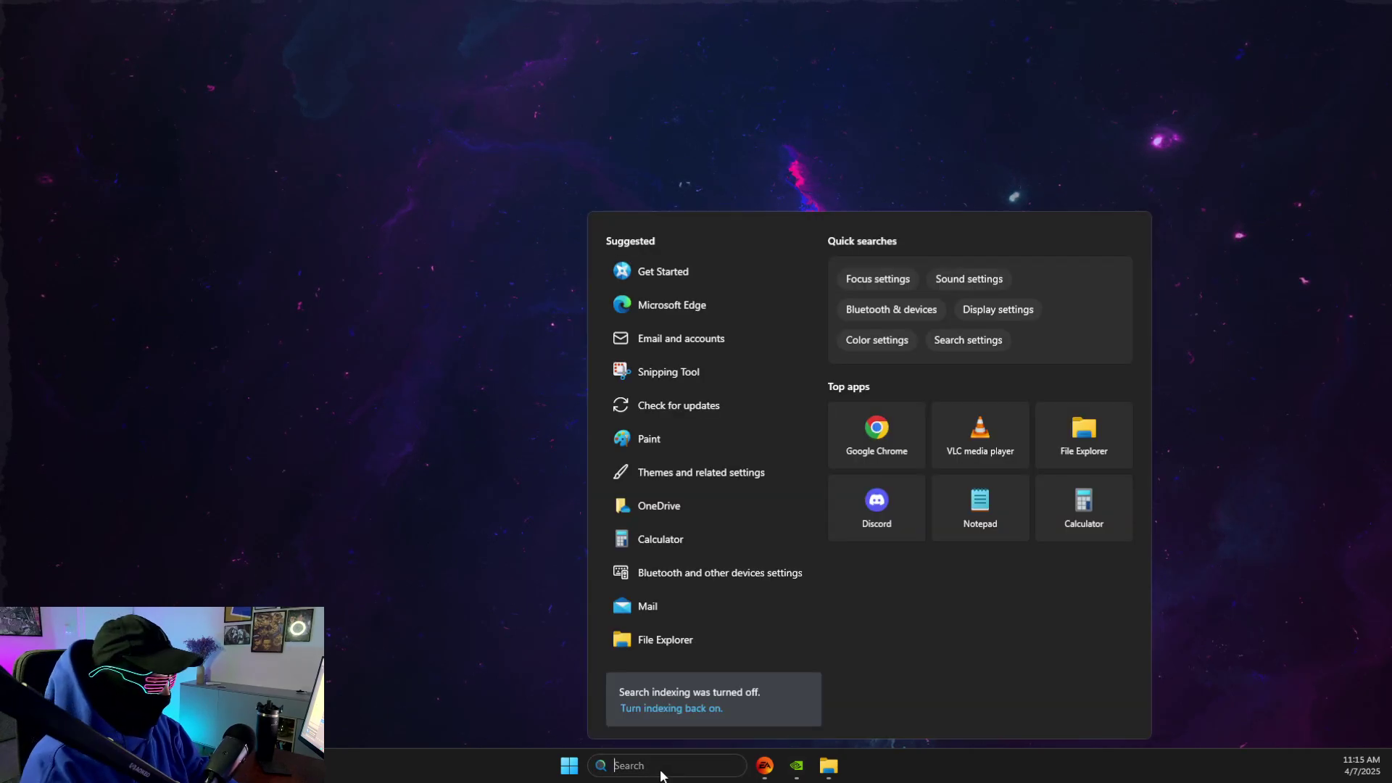
text(run)
click(676, 384)
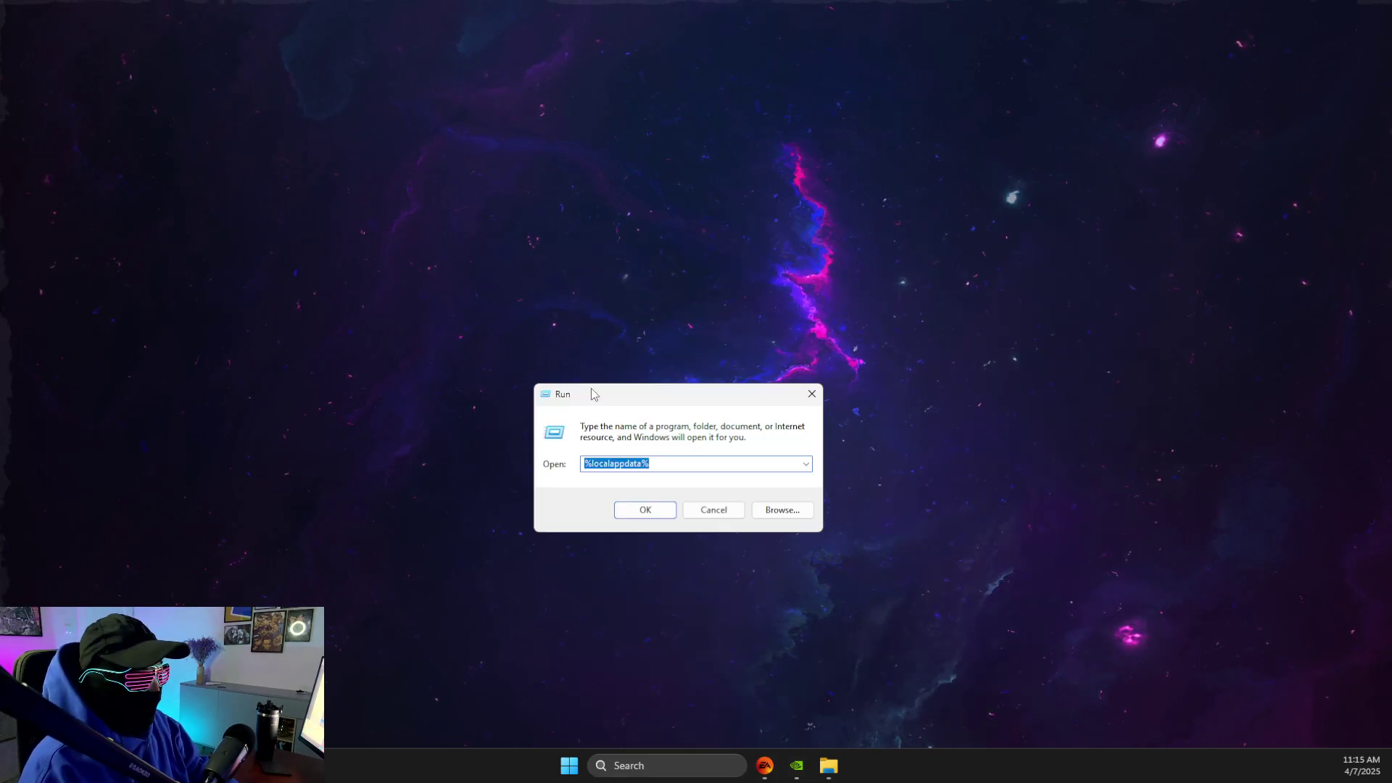
click(640, 511)
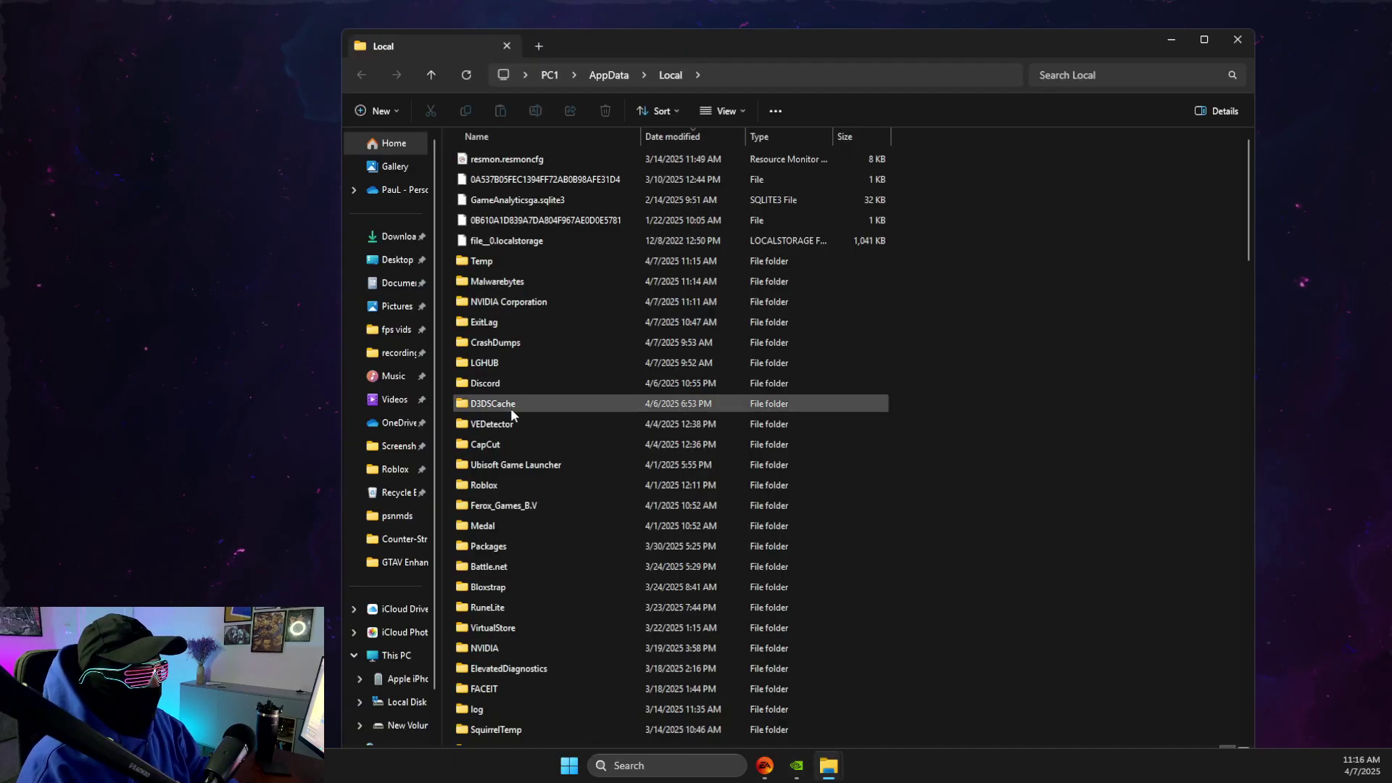
click(502, 489)
text(va)
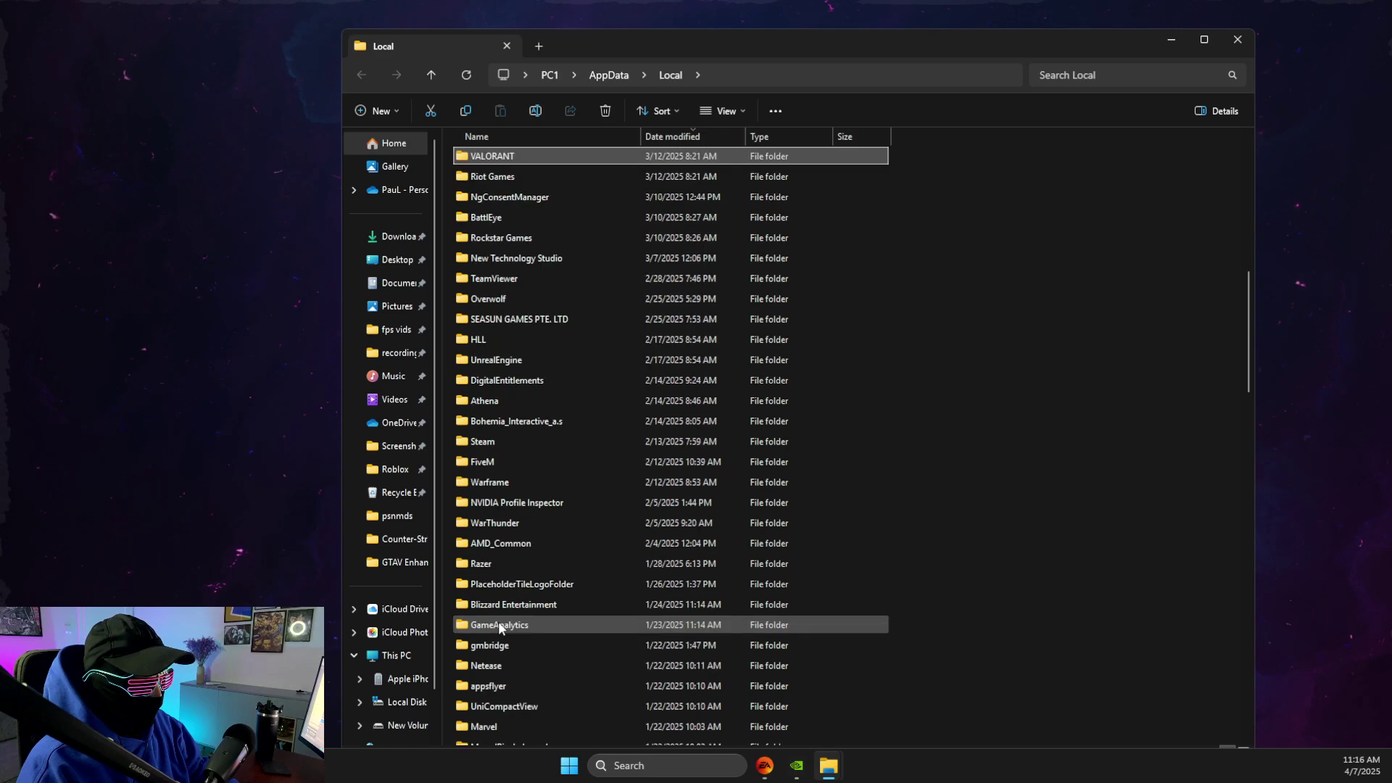
double_click(491, 155)
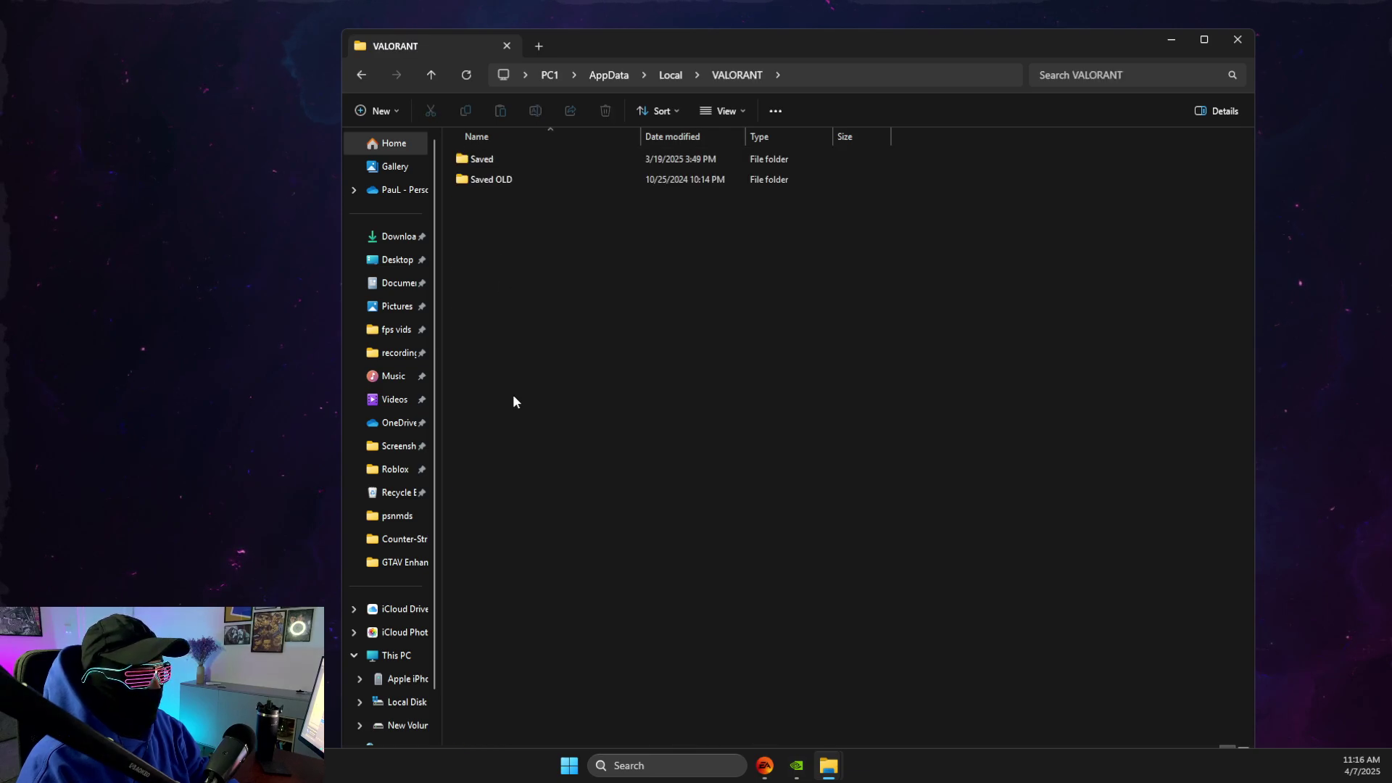
- Delete both UE4CC-Windows folders in VALORANT\Saved\Config\CrashReportClient
double_click(480, 158)
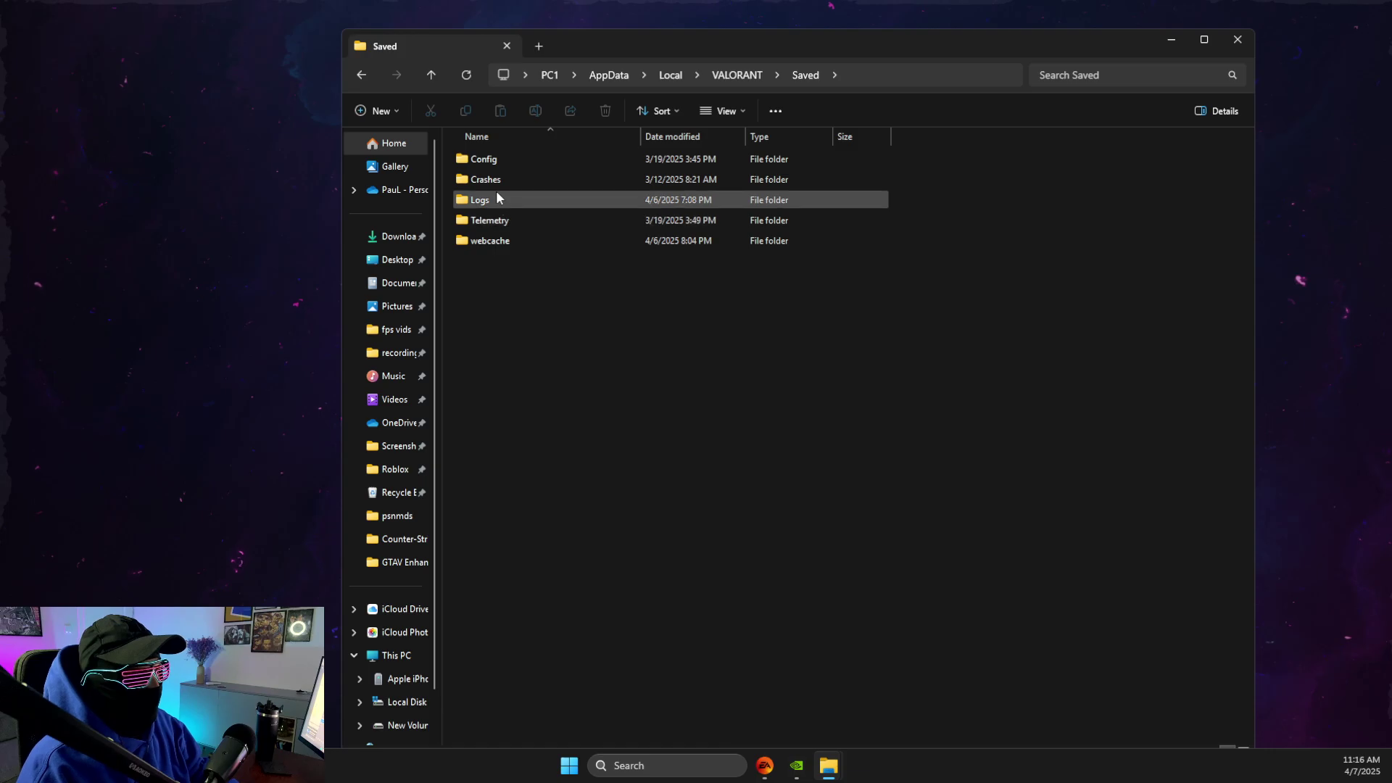
double_click(490, 162)
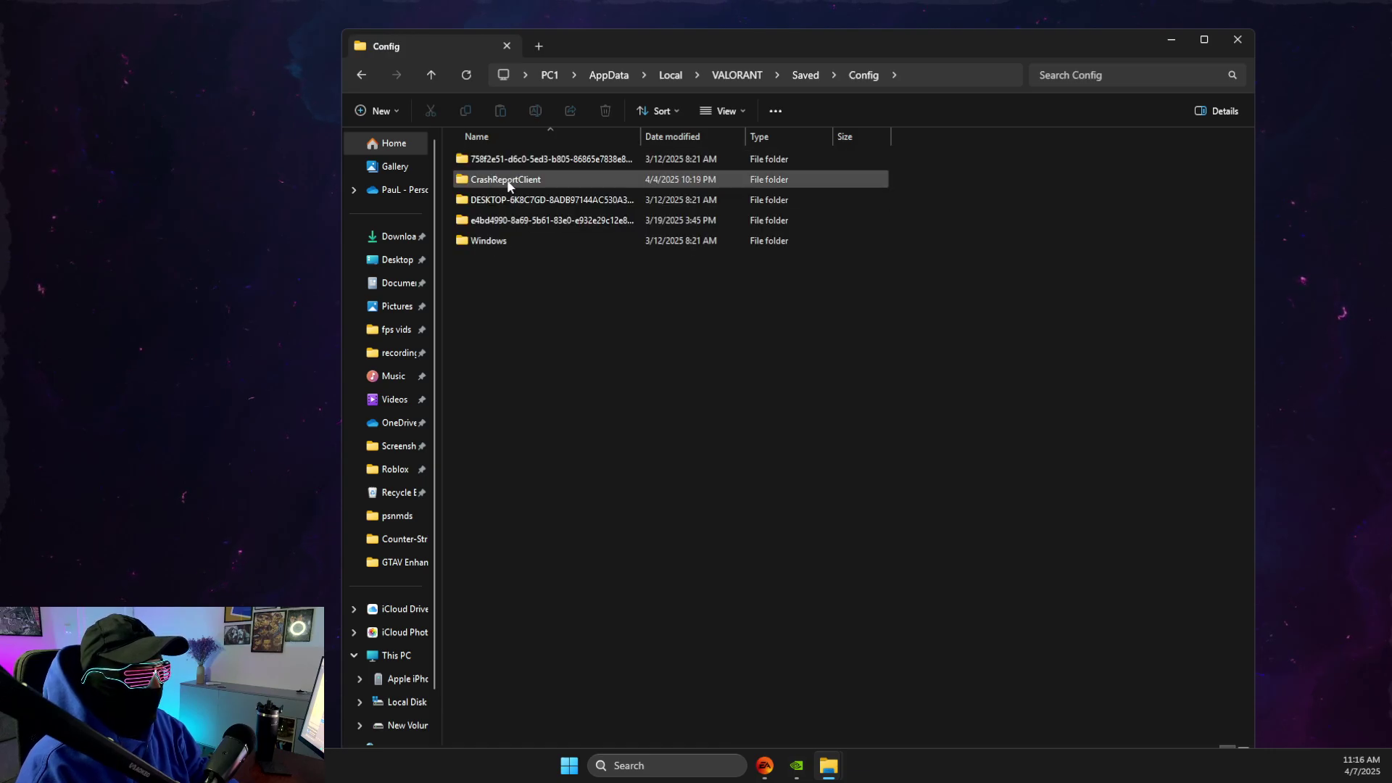
double_click(507, 180)
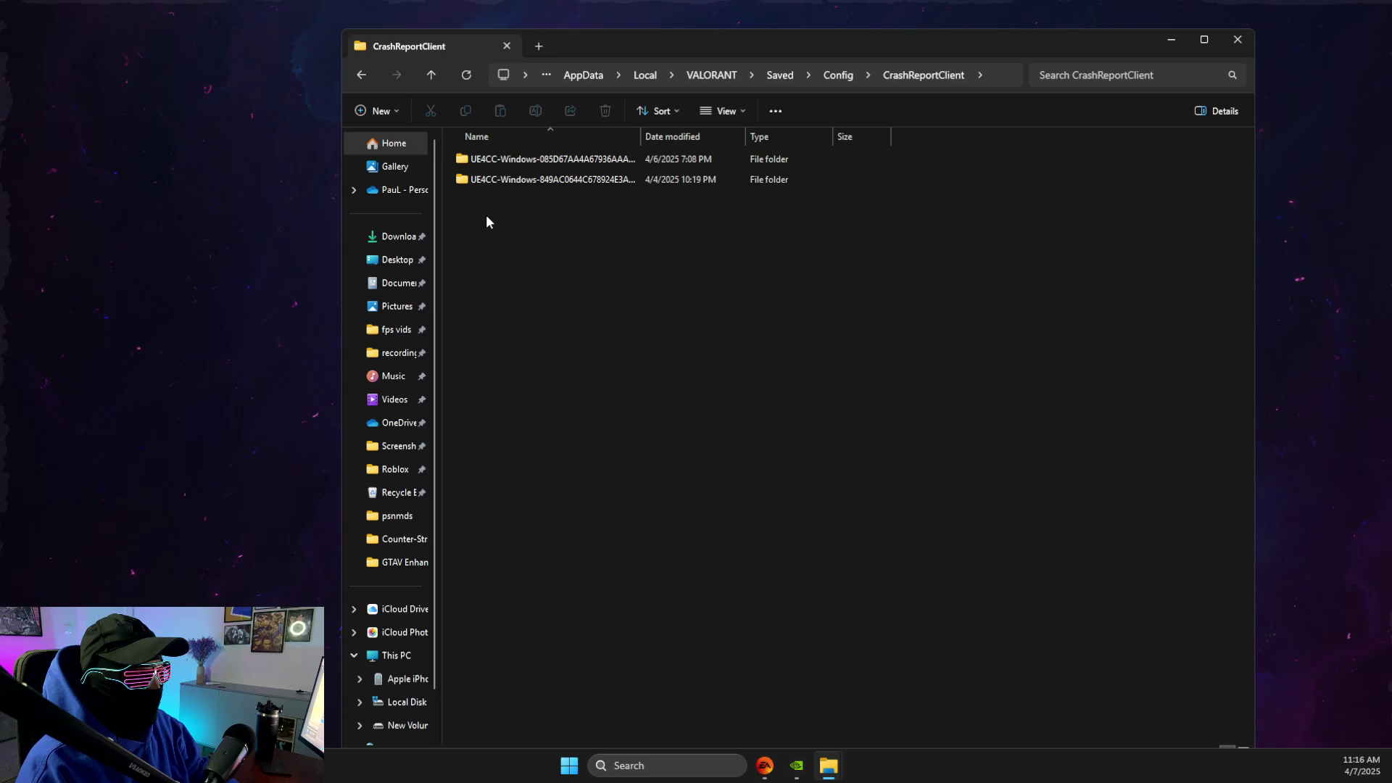
drag(503, 187, 499, 156)
right_click(499, 156)
click(657, 172)
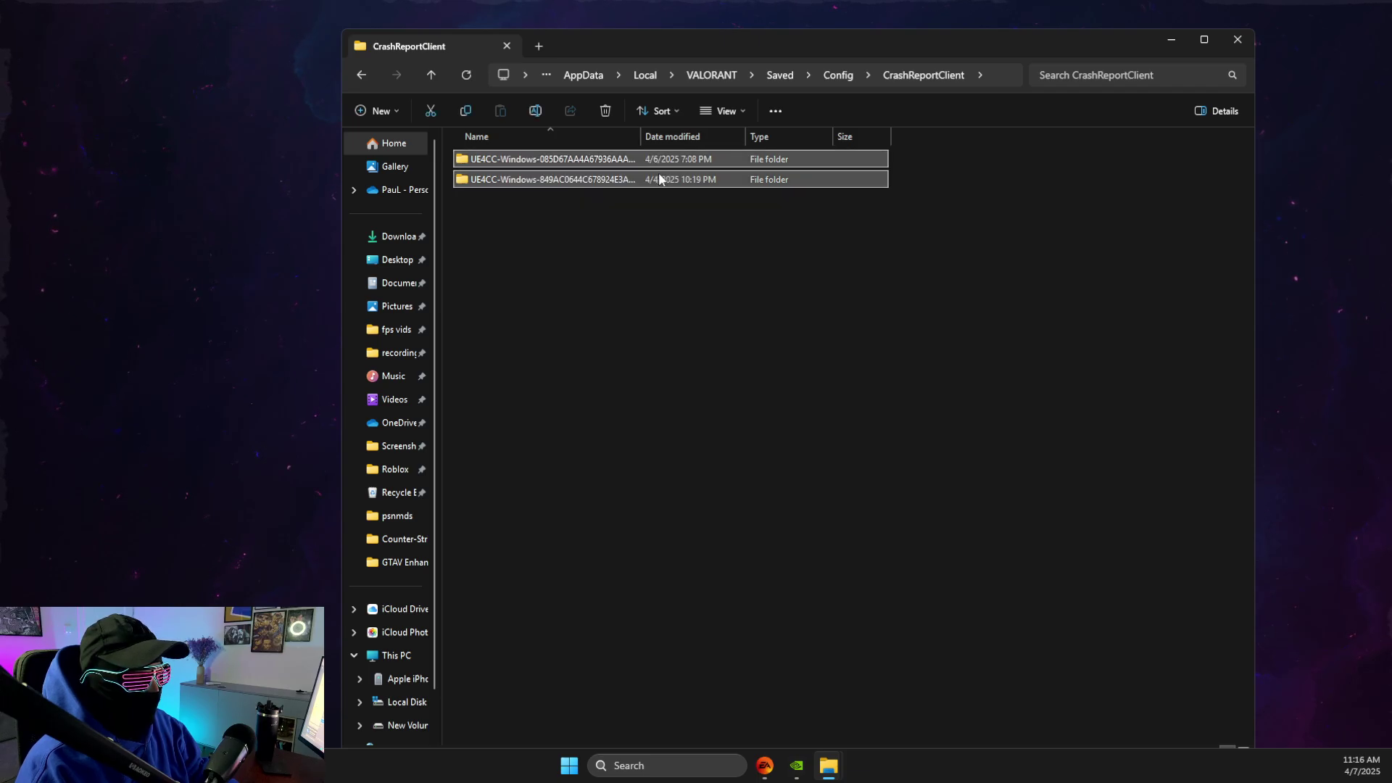
- Delete all 19 items in VALORANT\Saved\webcache and close File Explorer
click(362, 74)
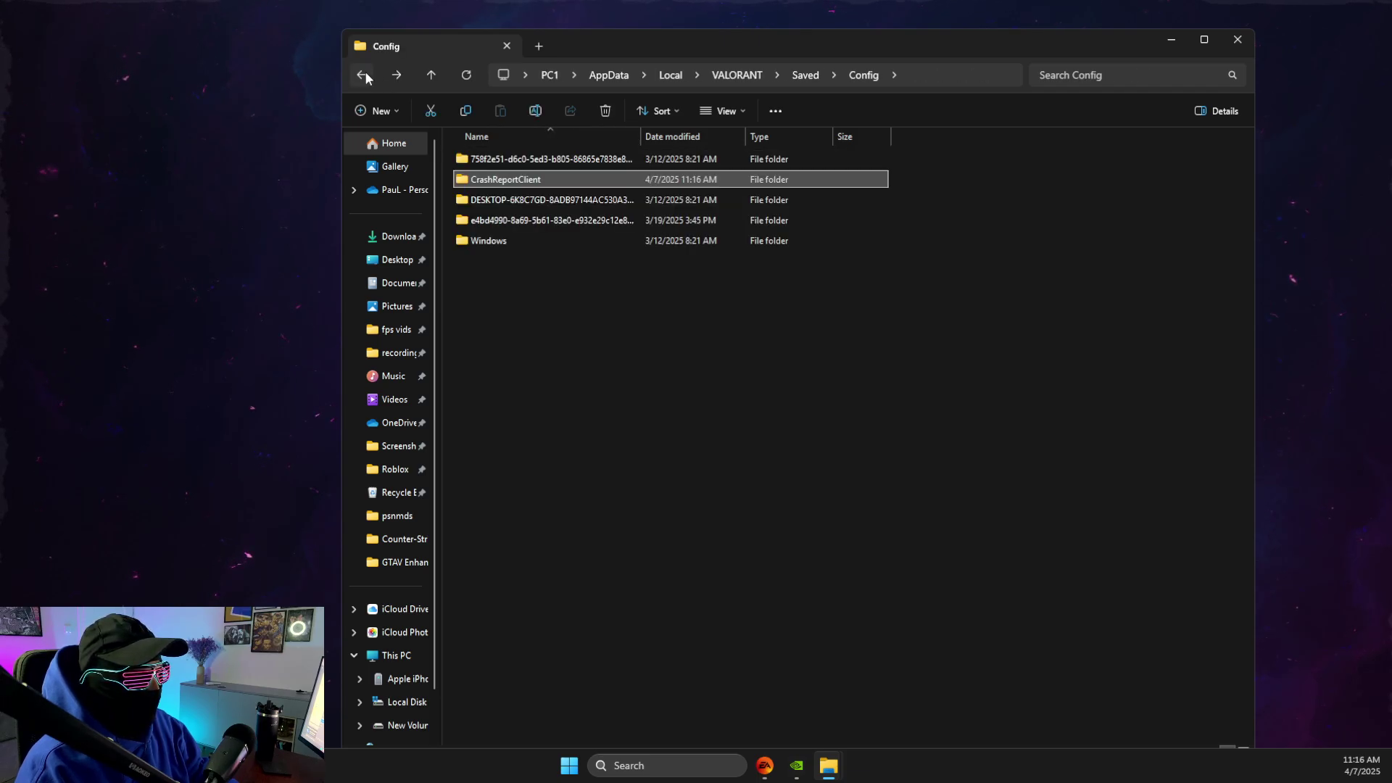
click(364, 75)
click(491, 241)
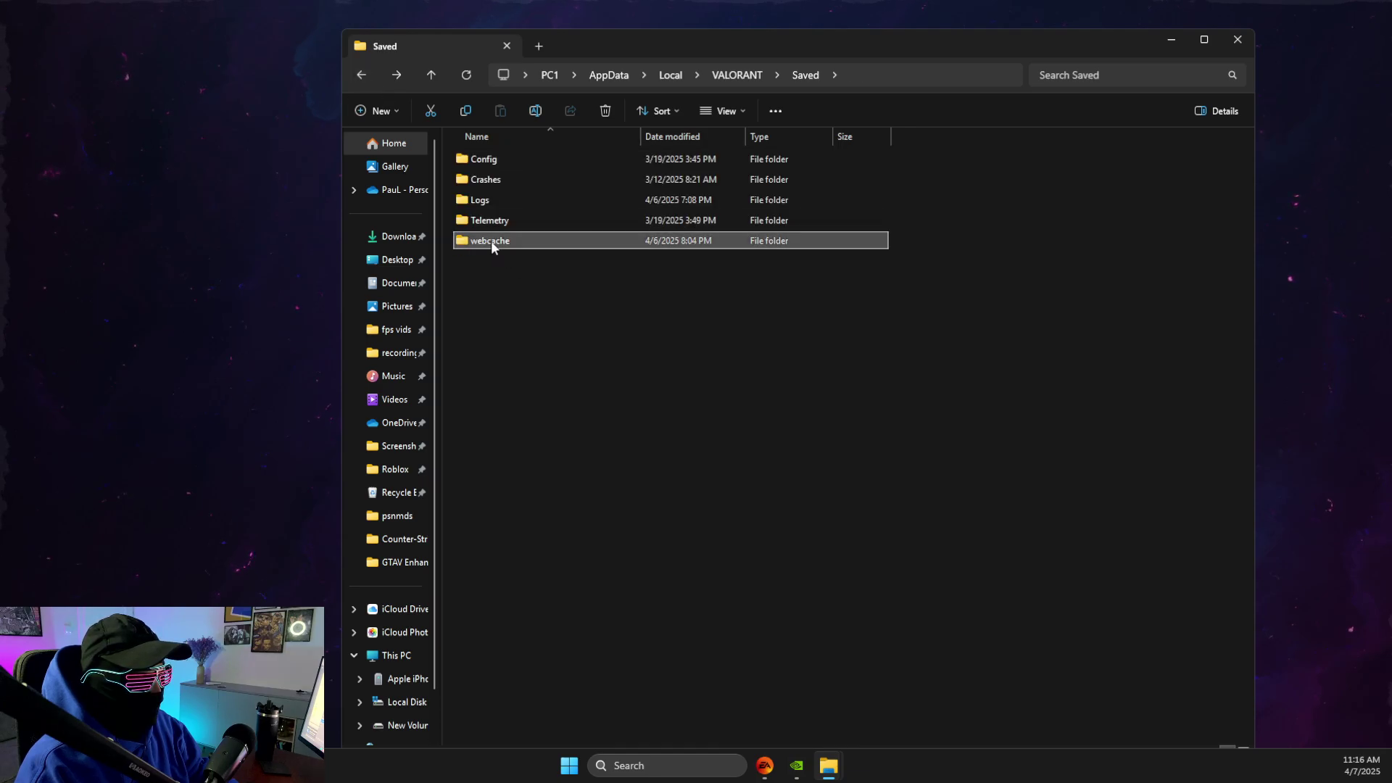
double_click(490, 241)
drag(497, 537, 482, 148)
right_click(485, 161)
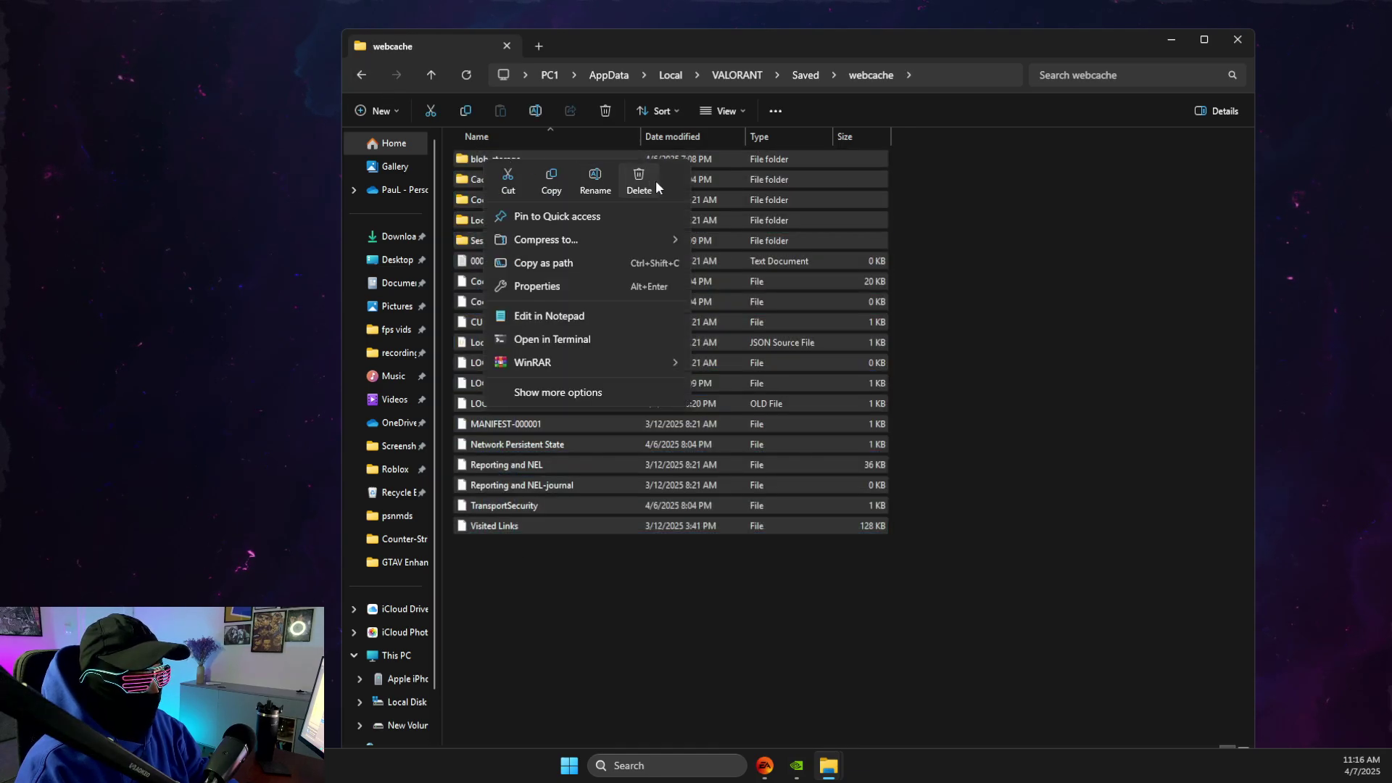
click(657, 182)
click(1235, 40)
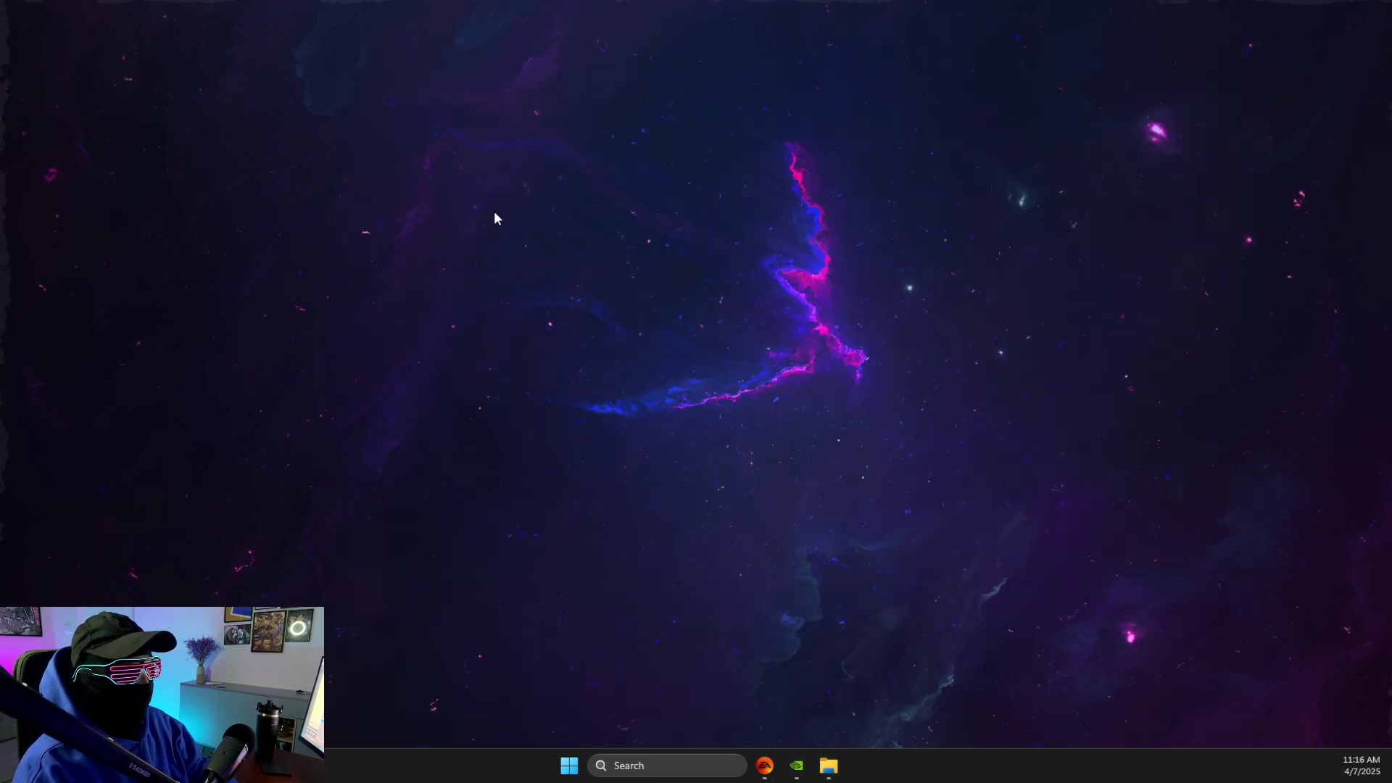